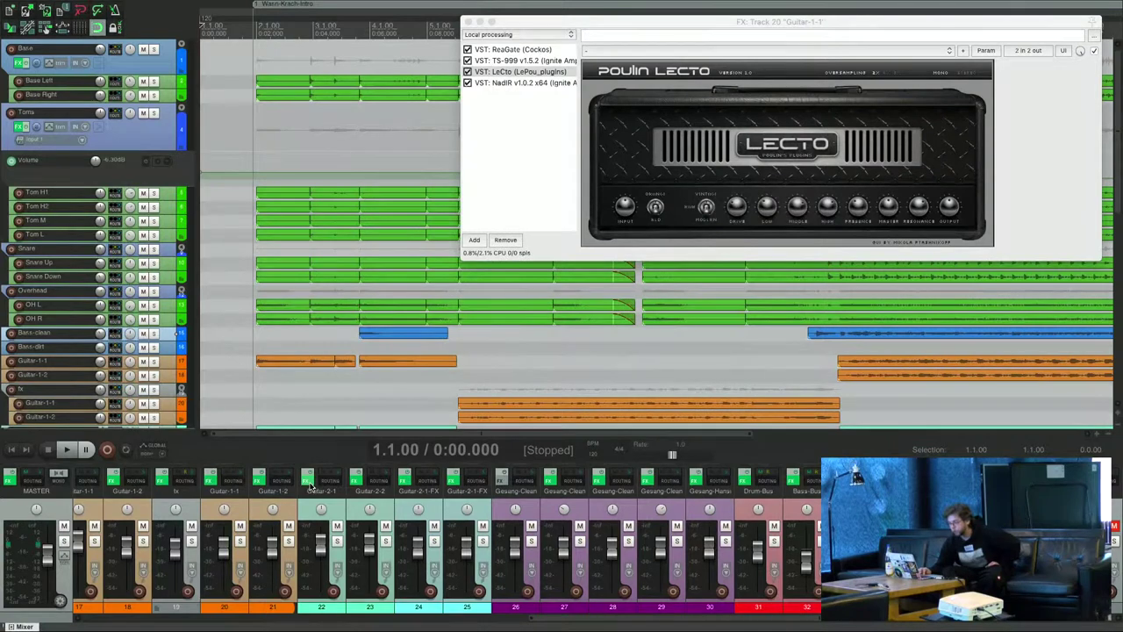
- Examine the amp plugins on guitar tracks 23, 24 and 25 and the NadIR cabinet plugin on track 20, closing each effects window
{"action": "left_click", "coordinate": [357, 482]}
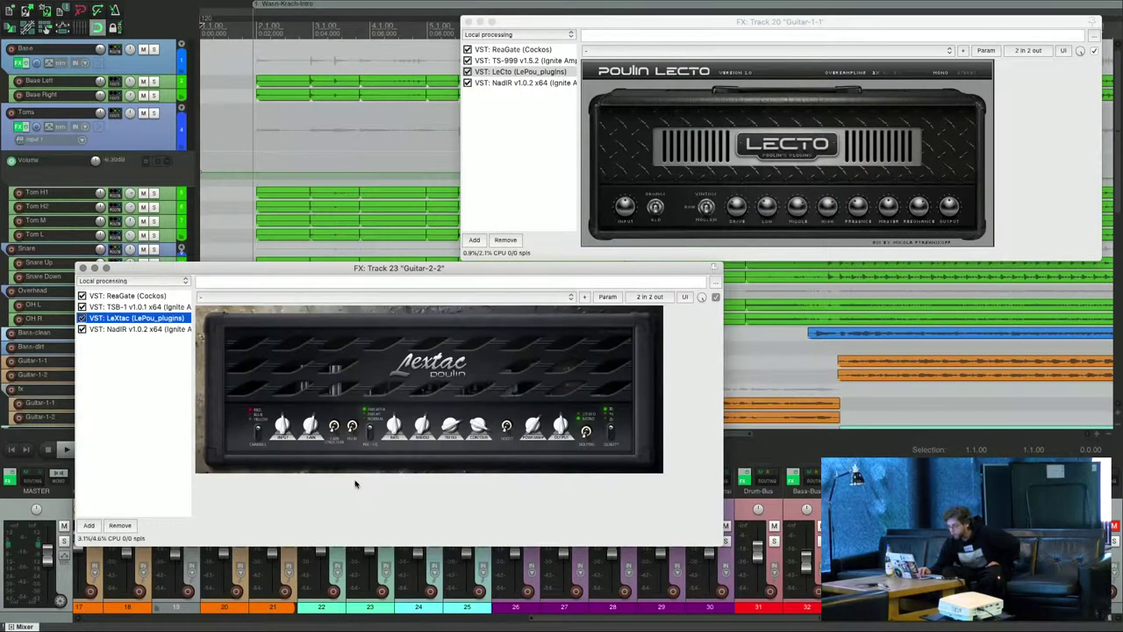
{"action": "left_click", "coordinate": [82, 268]}
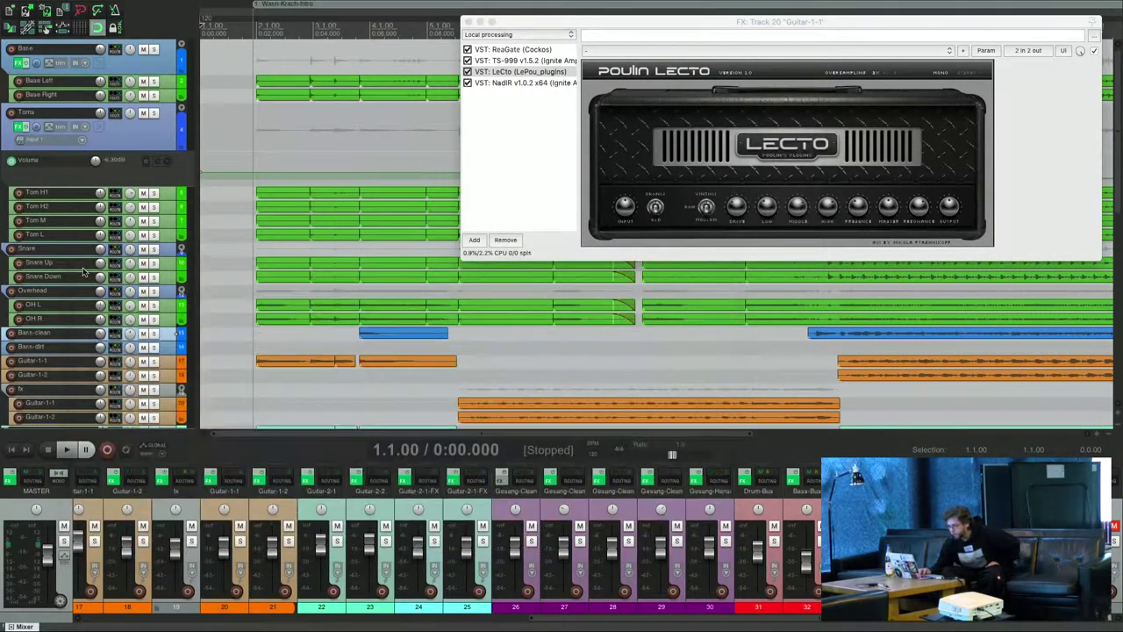
{"action": "left_click", "coordinate": [407, 482]}
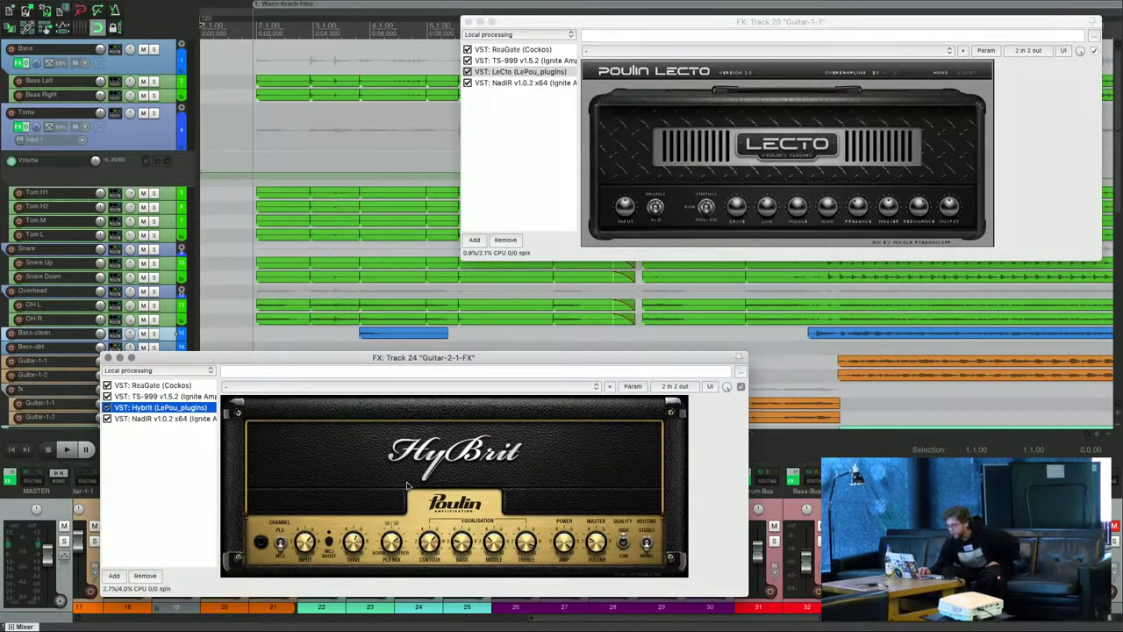
{"action": "left_click", "coordinate": [107, 358]}
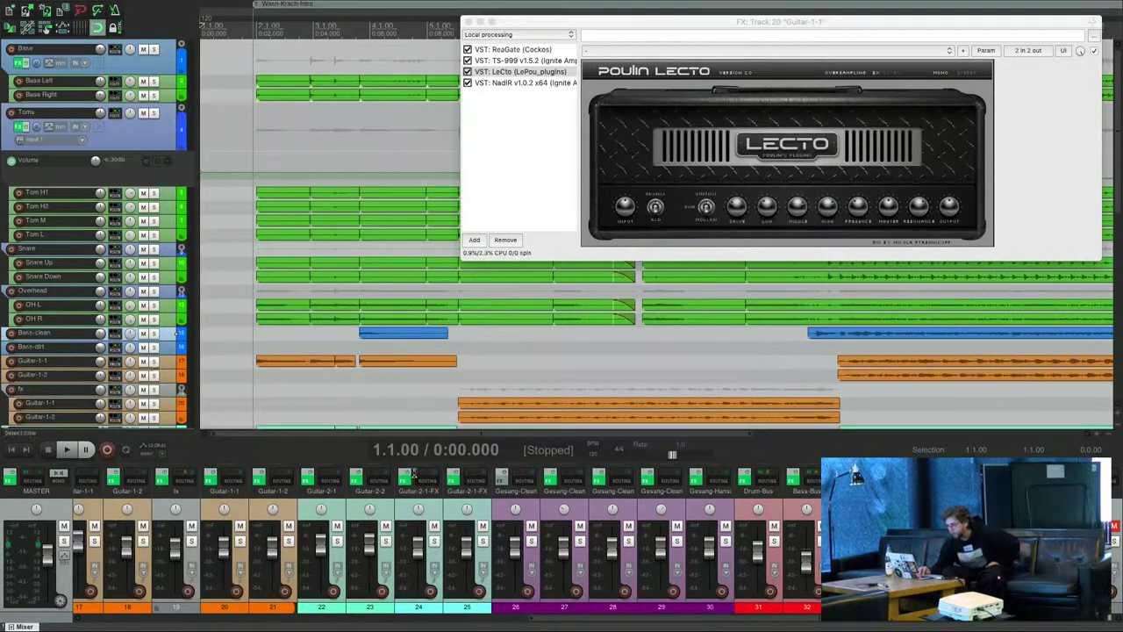
{"action": "left_click", "coordinate": [452, 484]}
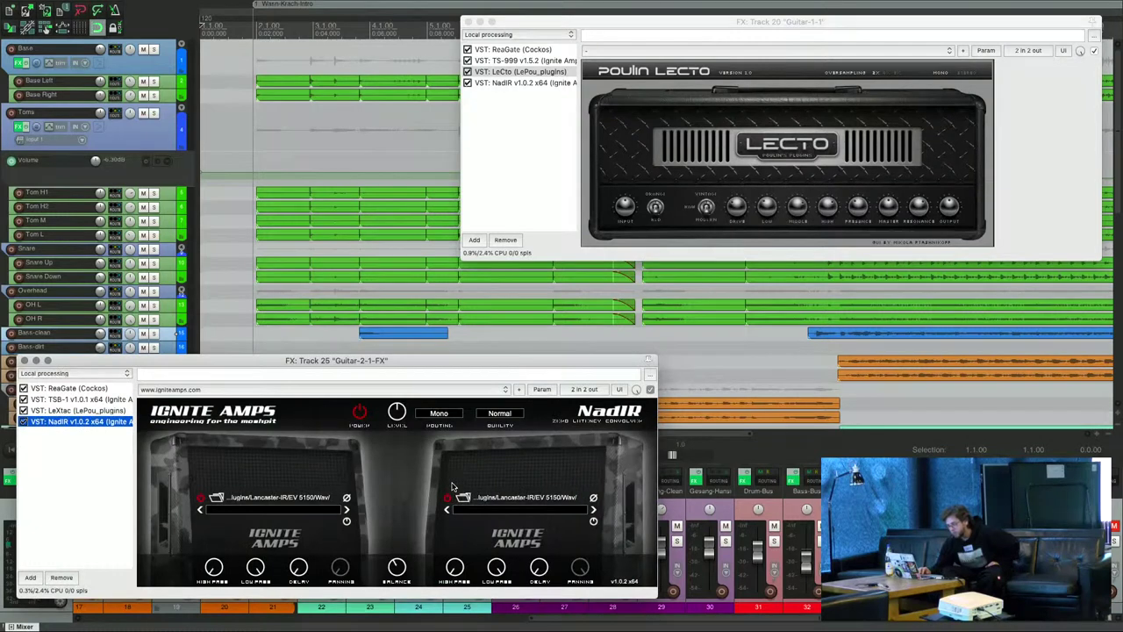
{"action": "left_click", "coordinate": [70, 410]}
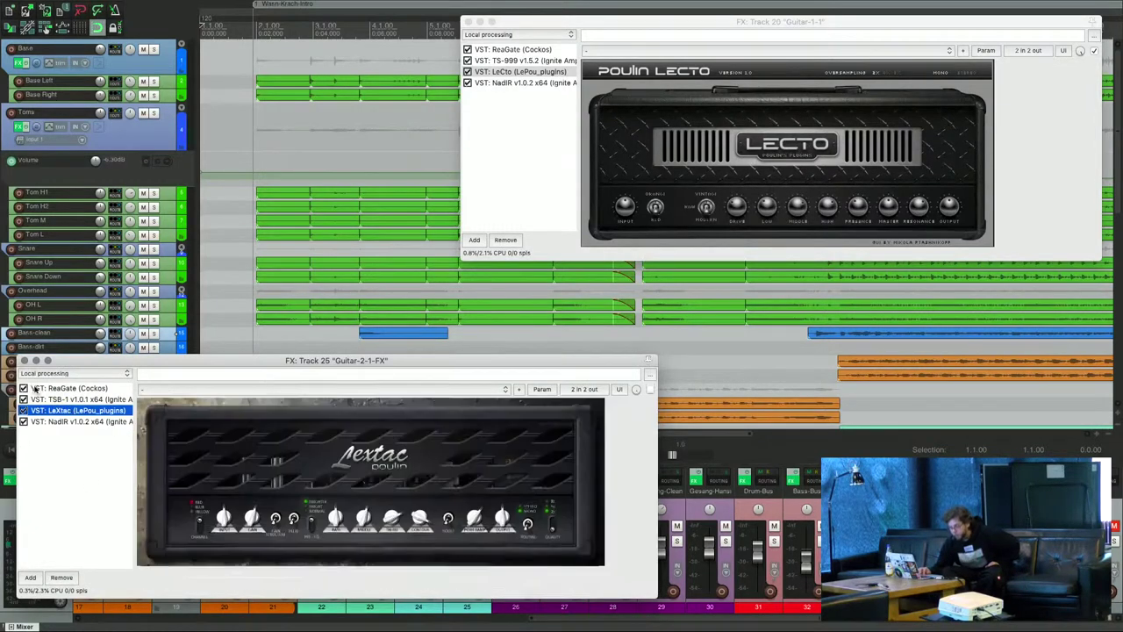
{"action": "left_click", "coordinate": [25, 361]}
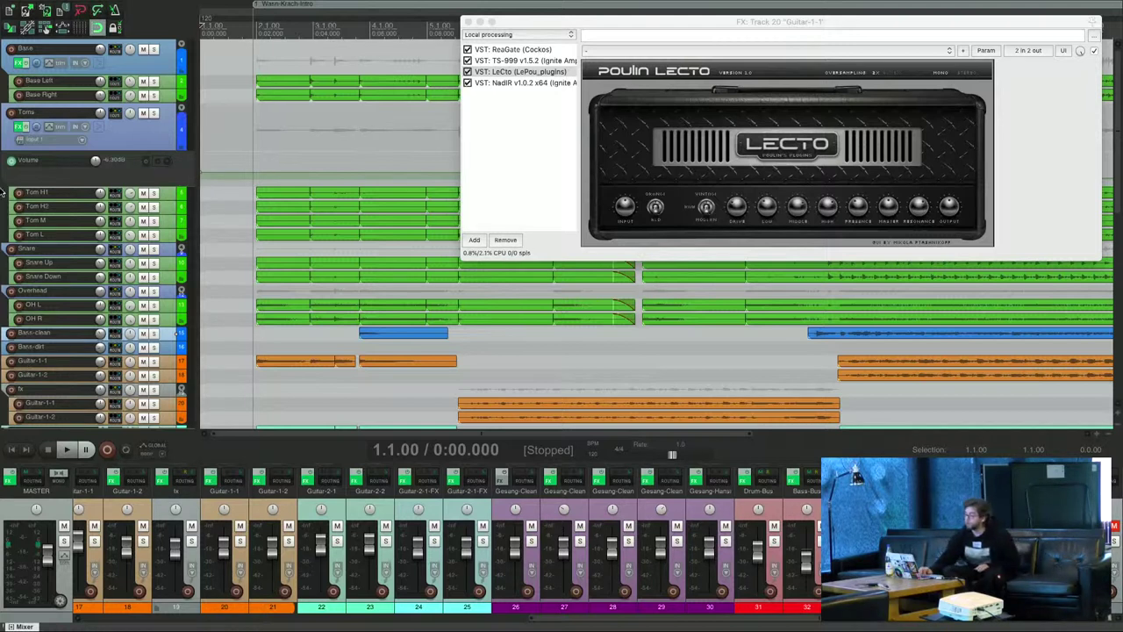
{"action": "left_click", "coordinate": [525, 83]}
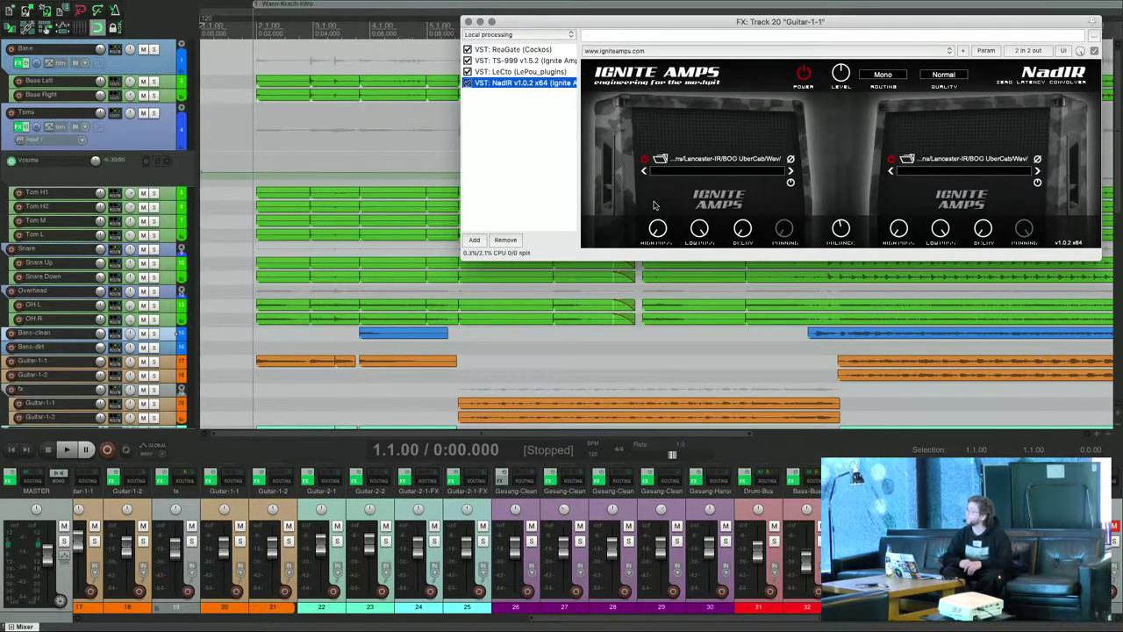
{"action": "left_click", "coordinate": [469, 22]}
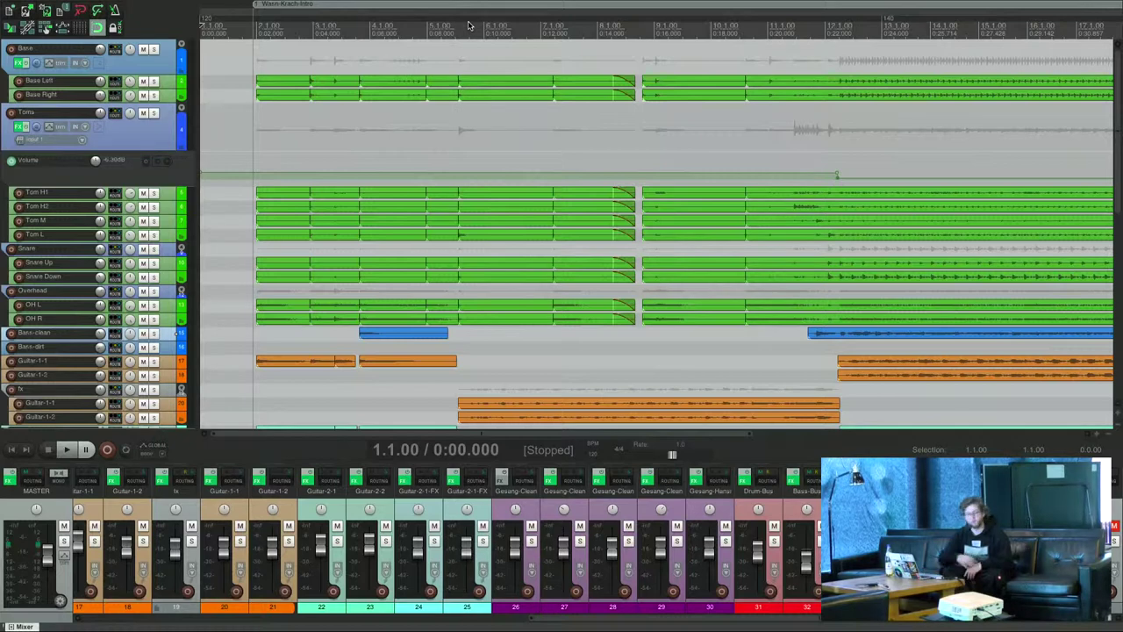
- Leave the current project for an empty one with a single new track, and open that track's plugin browser
{"action": "key", "text": "super+q"}
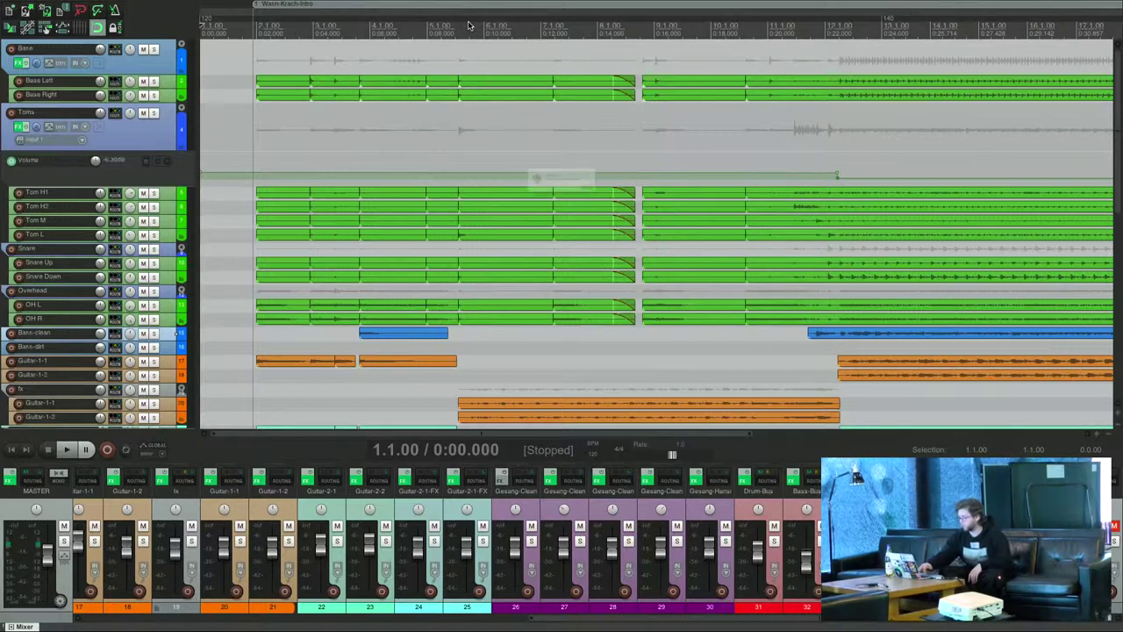
{"action": "left_click", "coordinate": [595, 208]}
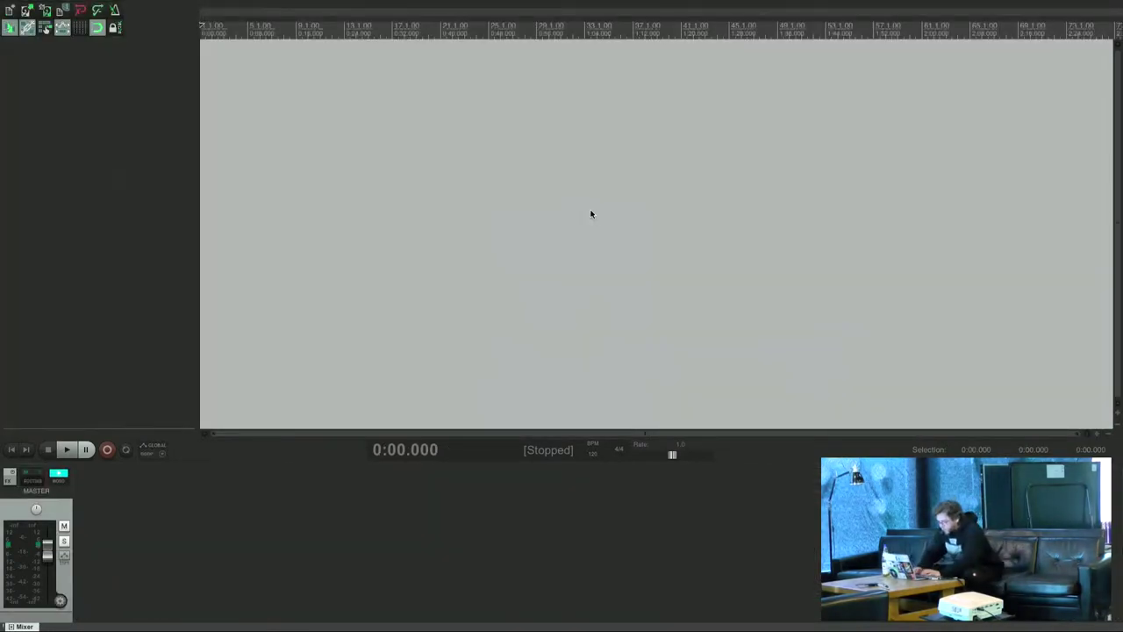
{"action": "double_click", "coordinate": [123, 537]}
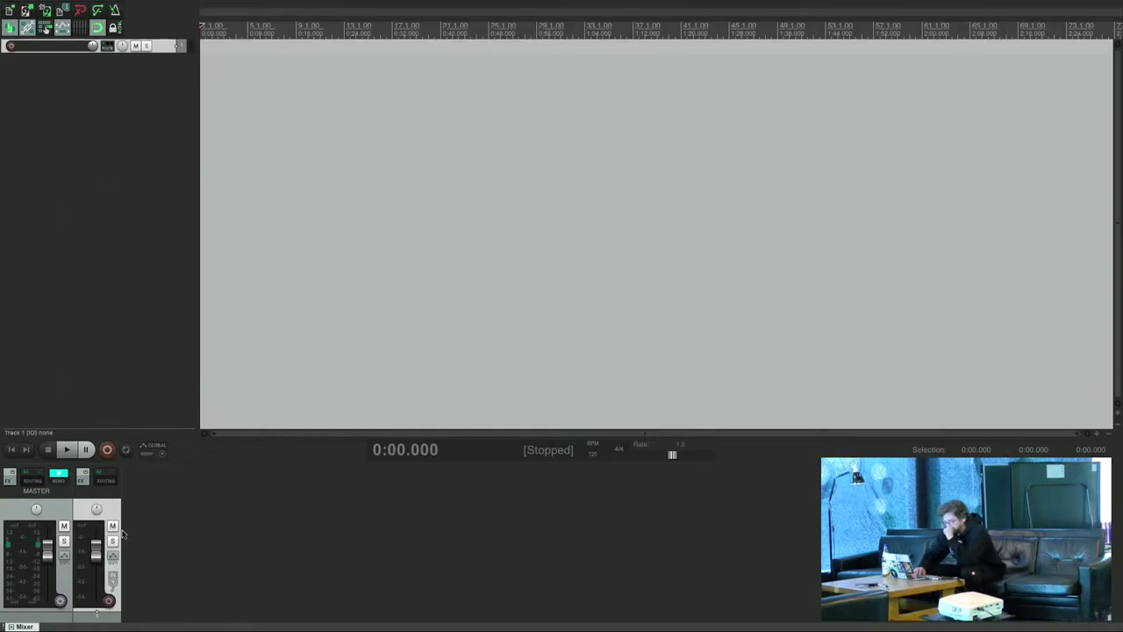
{"action": "left_click", "coordinate": [83, 477]}
- Switch through the open desktops back to REAPER's full-screen workspace
{"action": "key", "text": "super+Tab"}
{"action": "key", "text": "super+Tab"}
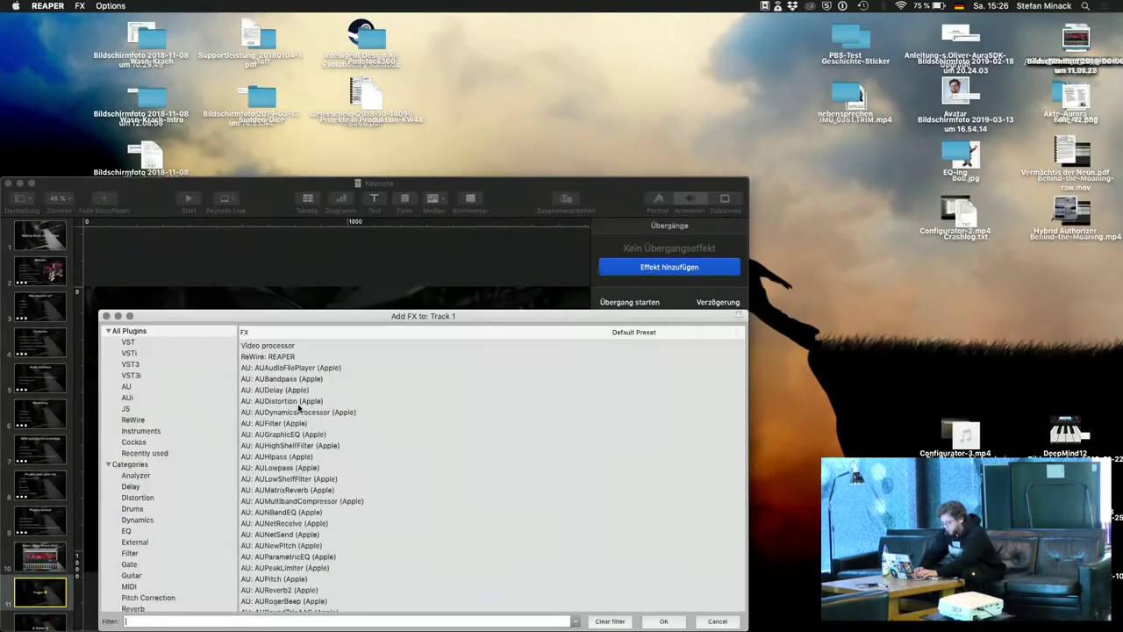
{"action": "key", "text": "super+Tab"}
{"action": "key", "text": "super+shift+Tab"}
{"action": "key", "text": "ctrl+Up"}
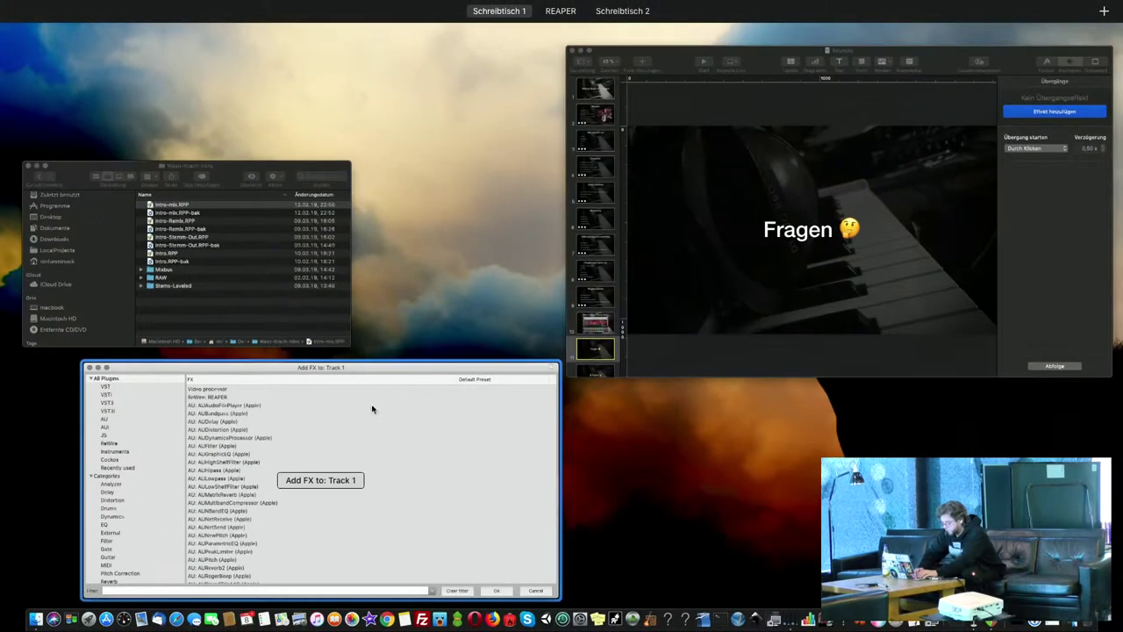
{"action": "left_click", "coordinate": [617, 114]}
{"action": "key", "text": "ctrl+Up"}
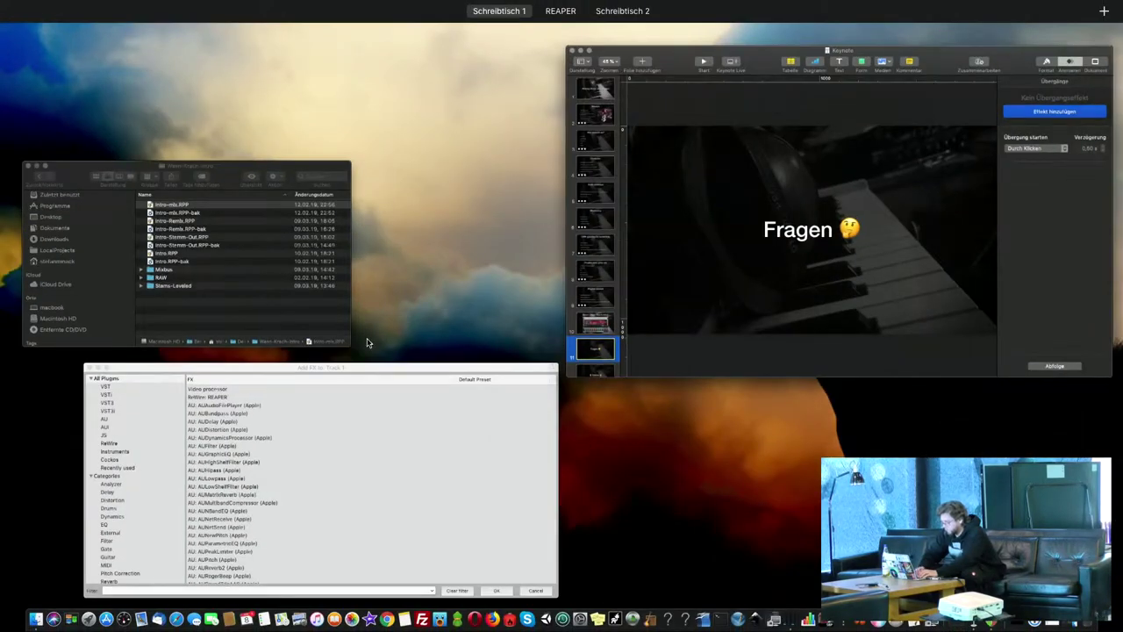
{"action": "mouse_move", "coordinate": [605, 44]}
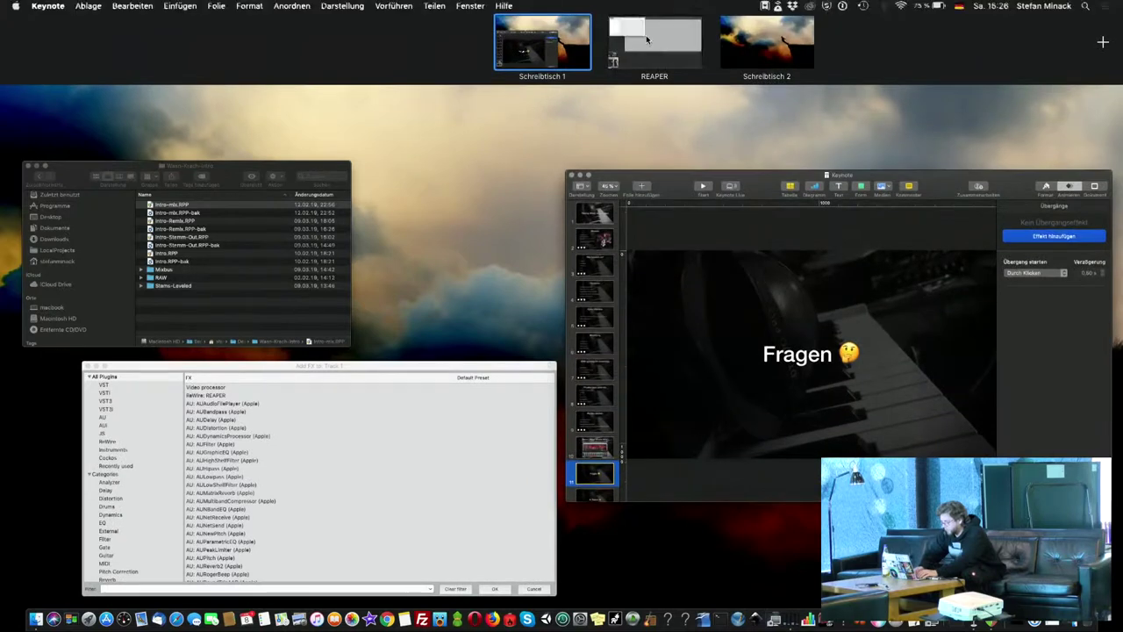
{"action": "left_click", "coordinate": [647, 40]}
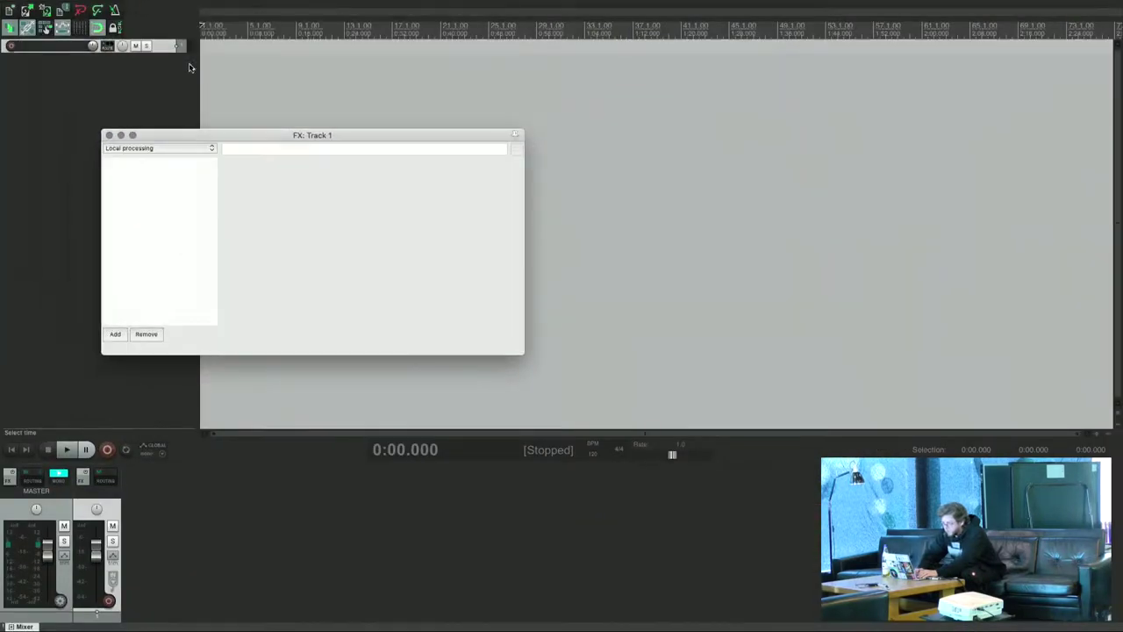
- Take REAPER out of full-screen mode and enlarge its window on the desktop that holds the plugin browser
{"action": "mouse_move", "coordinate": [176, 2]}
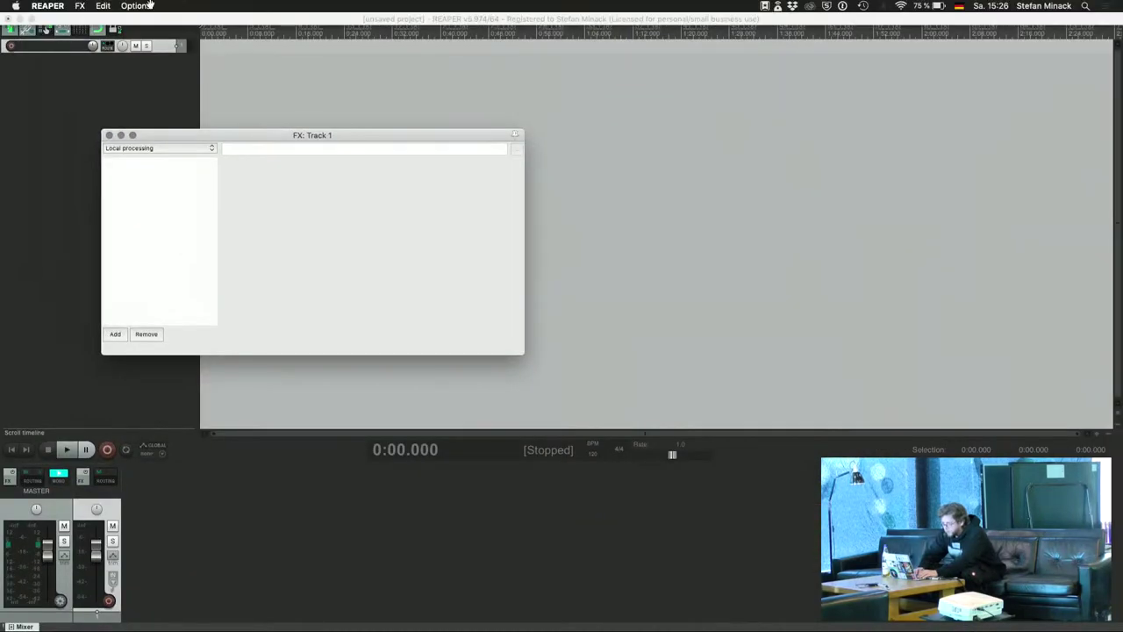
{"action": "left_click", "coordinate": [31, 18]}
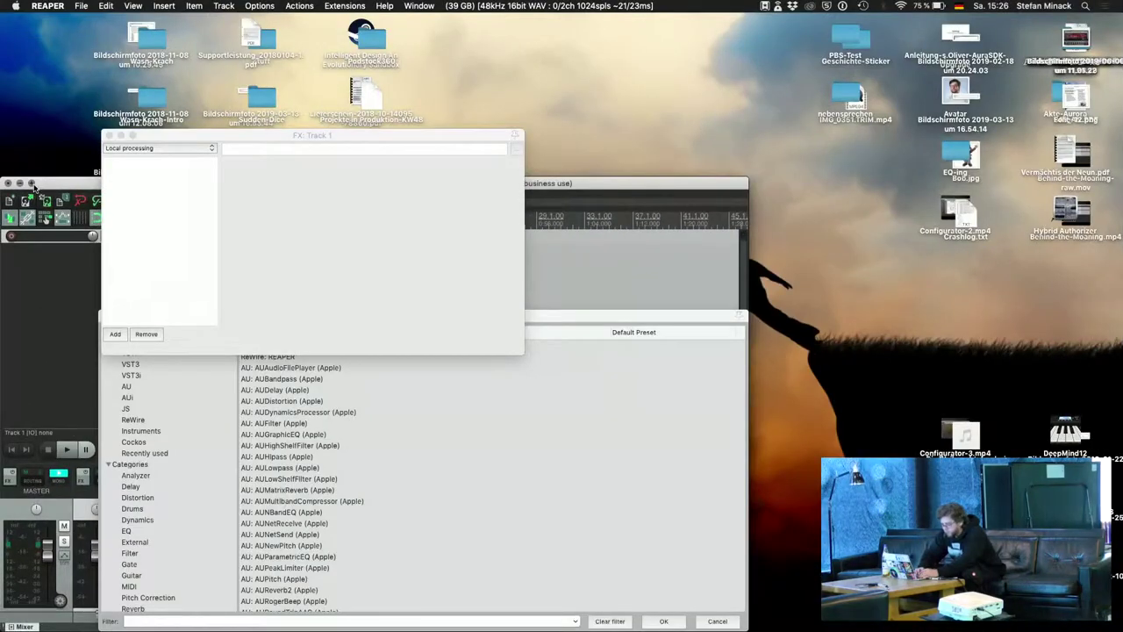
{"action": "left_click", "coordinate": [31, 183]}
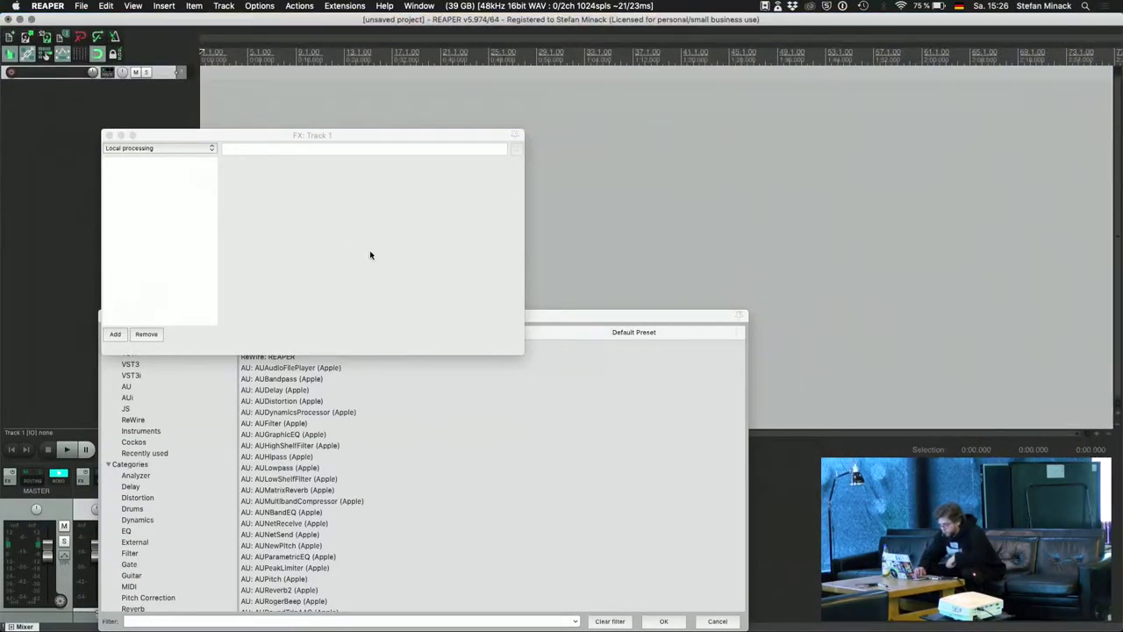
- Uncover the plugin browser and add the instrument AUi: Podolski (u-he) to Track 1
{"action": "left_click_drag", "start_coordinate": [237, 137], "coordinate": [779, 311]}
{"action": "left_click", "coordinate": [151, 433]}
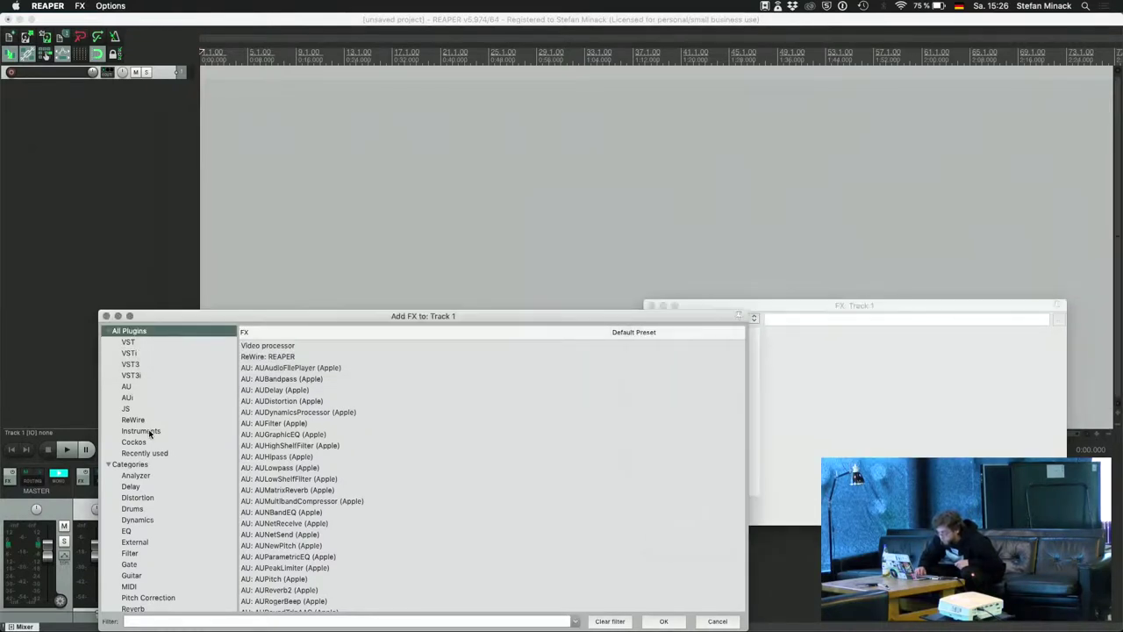
{"action": "left_click", "coordinate": [150, 433]}
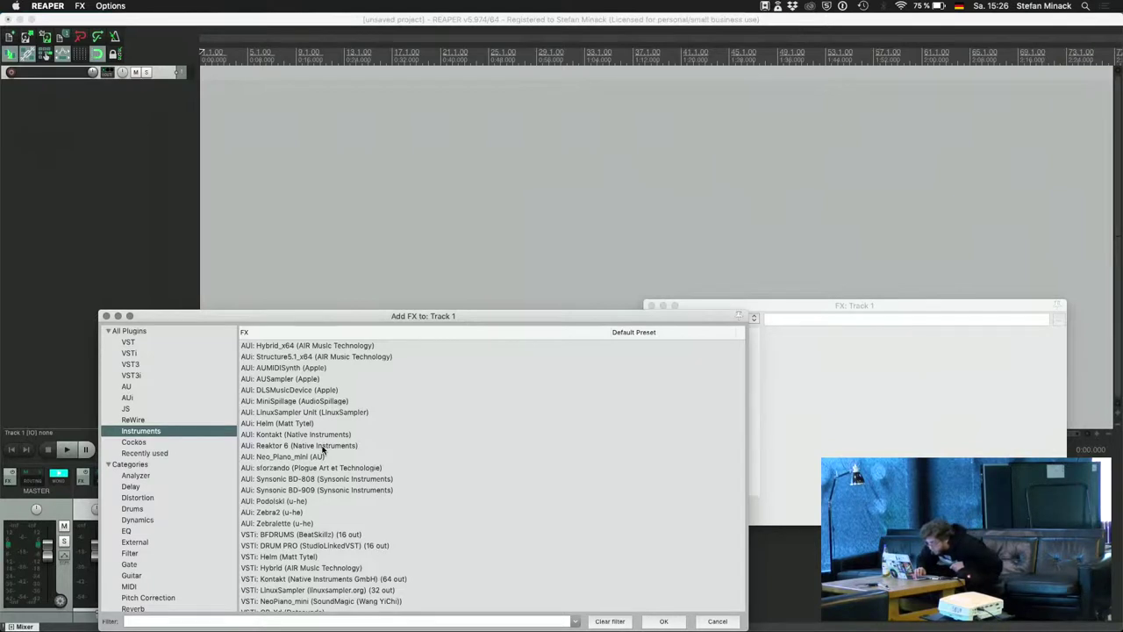
{"action": "scroll", "coordinate": [322, 449], "scroll_direction": "down", "scroll_amount": 3}
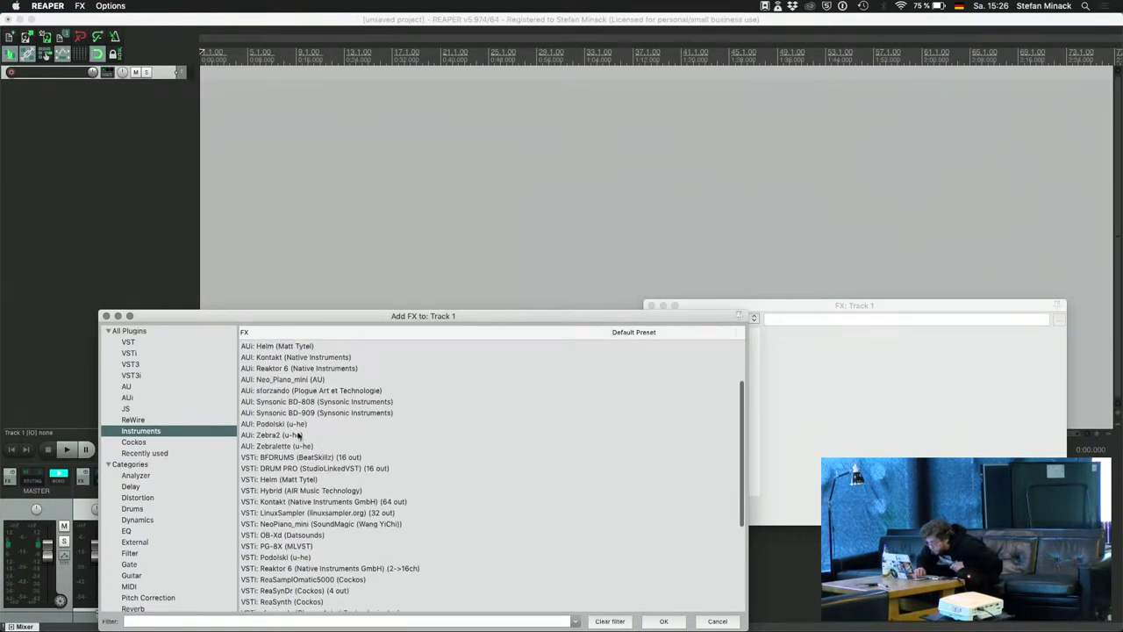
{"action": "double_click", "coordinate": [277, 425]}
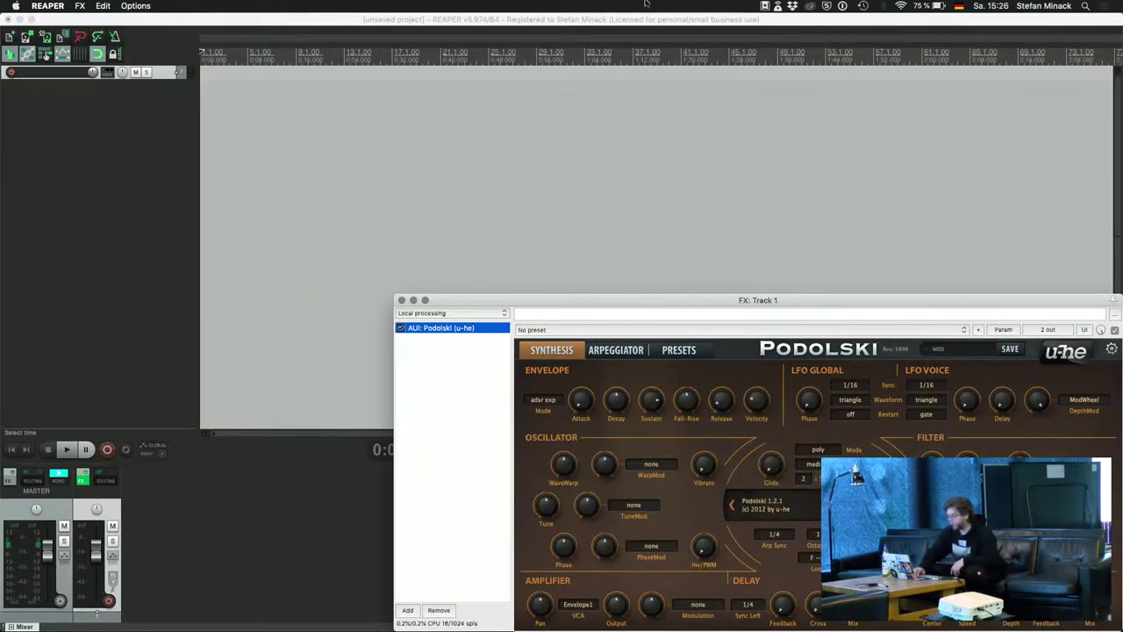
- Make a time selection from the project start to bar 9 and insert a new MIDI item there on Track 1
{"action": "left_click", "coordinate": [100, 111]}
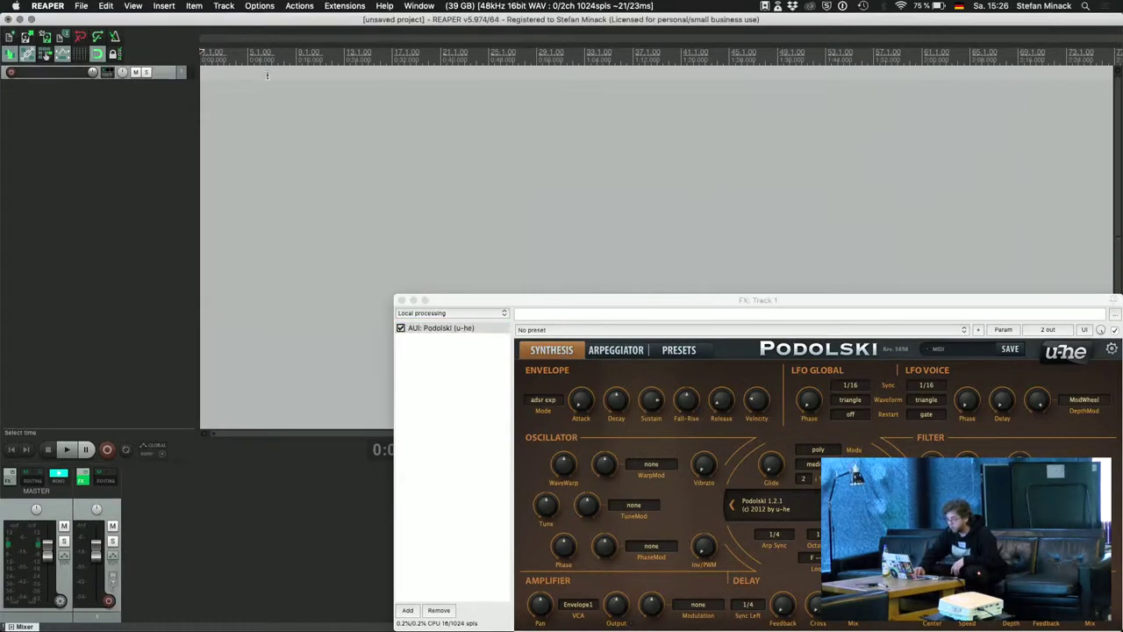
{"action": "left_click_drag", "start_coordinate": [297, 56], "coordinate": [202, 57]}
{"action": "left_click", "coordinate": [248, 7]}
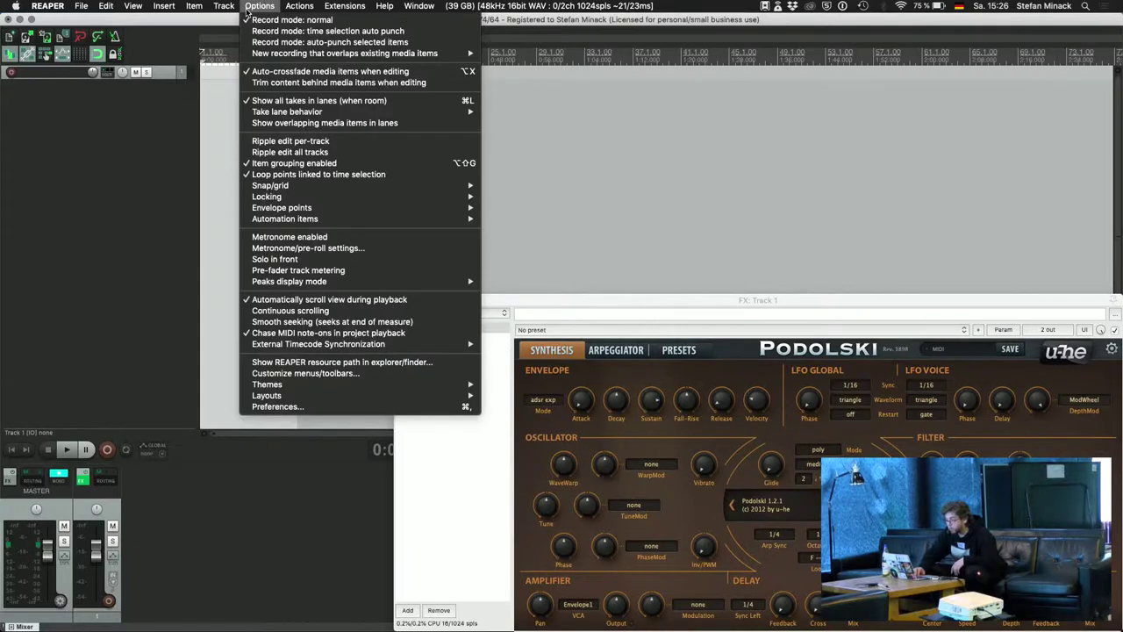
{"action": "mouse_move", "coordinate": [161, 7]}
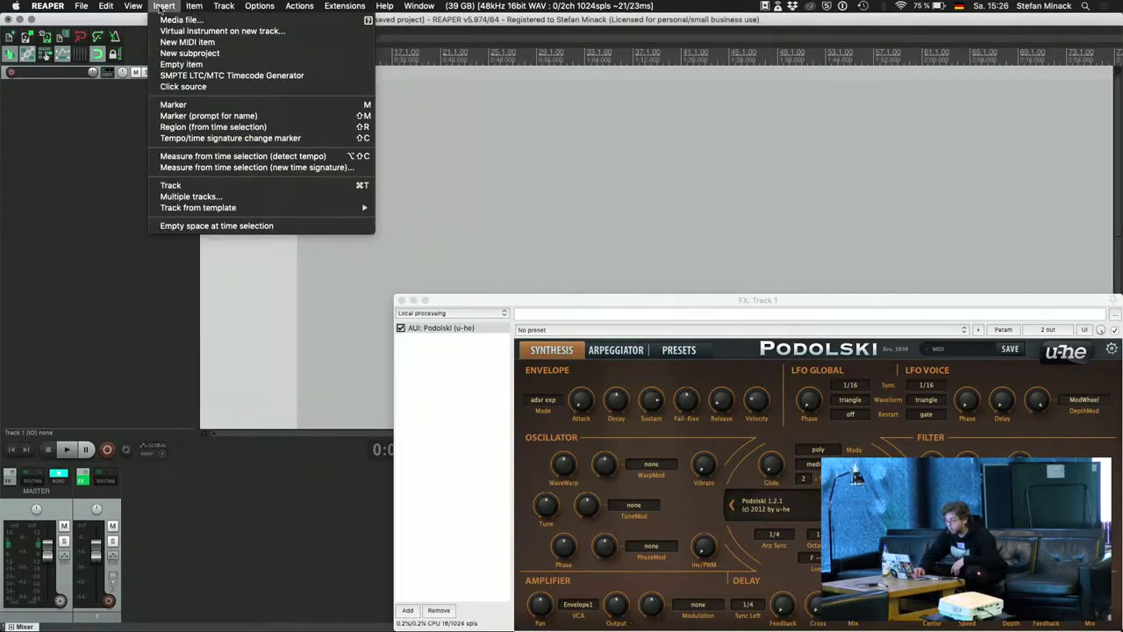
{"action": "left_click", "coordinate": [187, 42]}
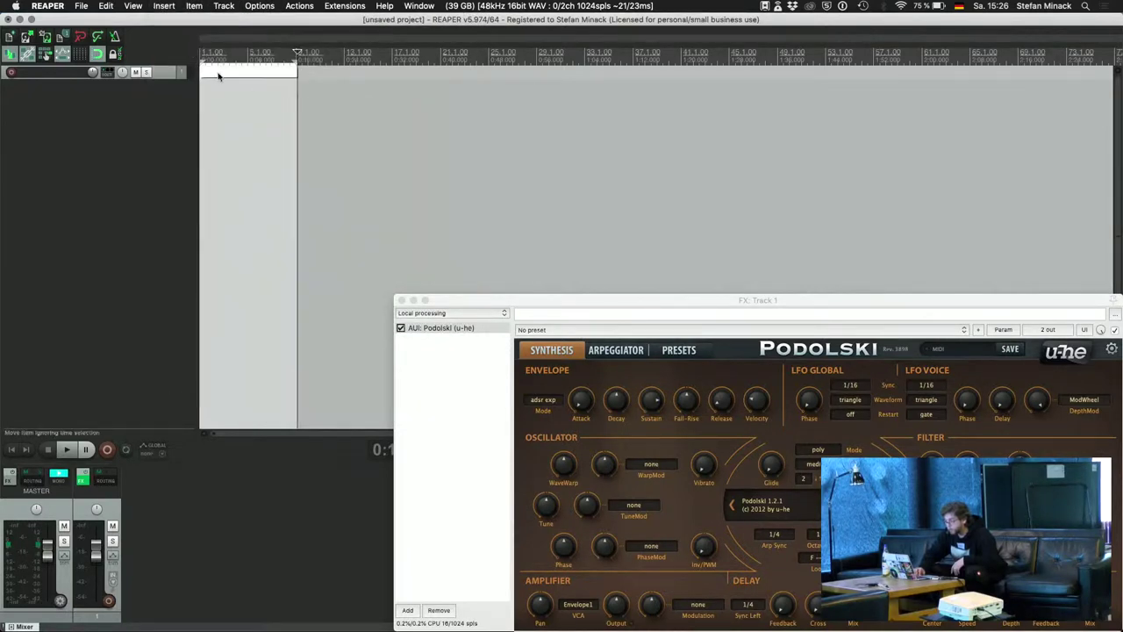
- Edit the new MIDI item: audition a few keys and draw one sustained C4 note from near bar 1 to bar 9
{"action": "double_click", "coordinate": [219, 74]}
{"action": "left_click", "coordinate": [146, 319]}
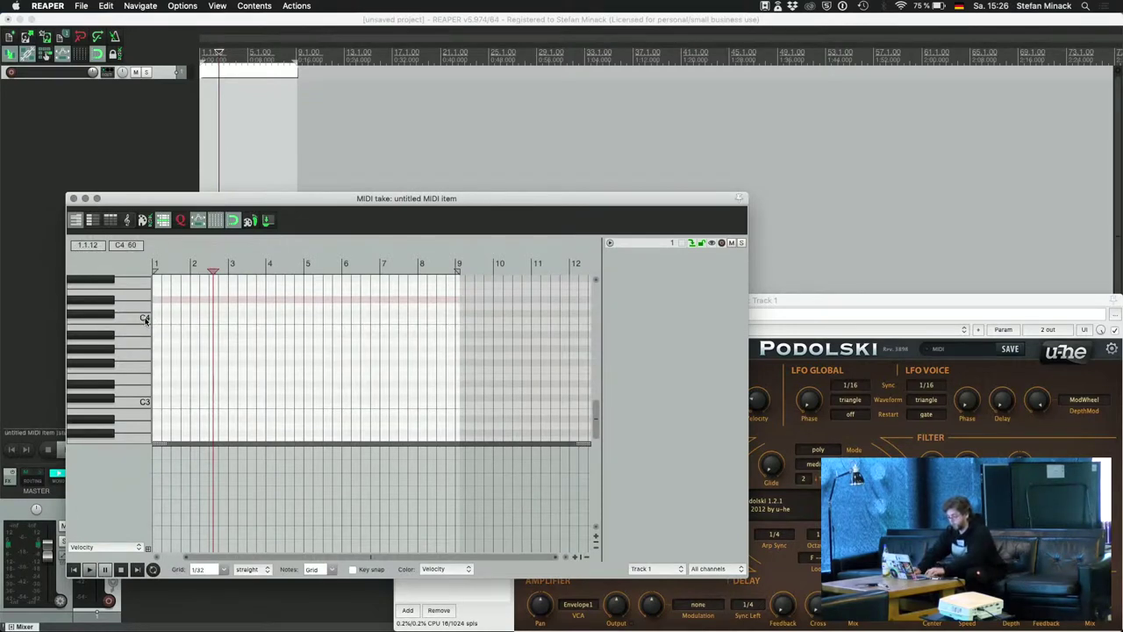
{"action": "left_click", "coordinate": [147, 320]}
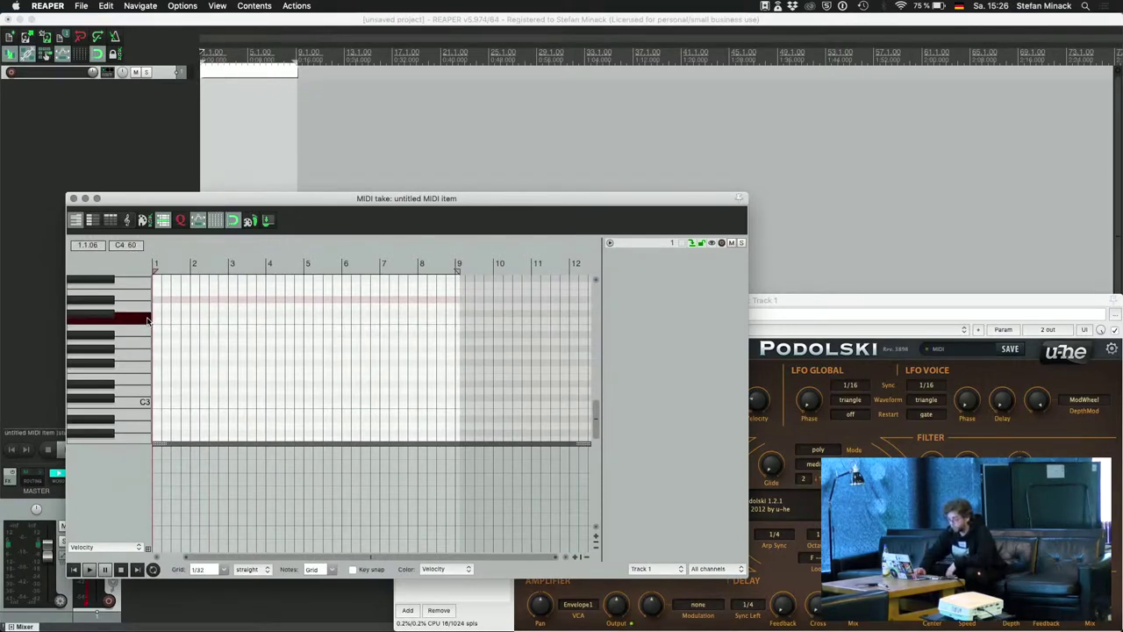
{"action": "left_click", "coordinate": [145, 367]}
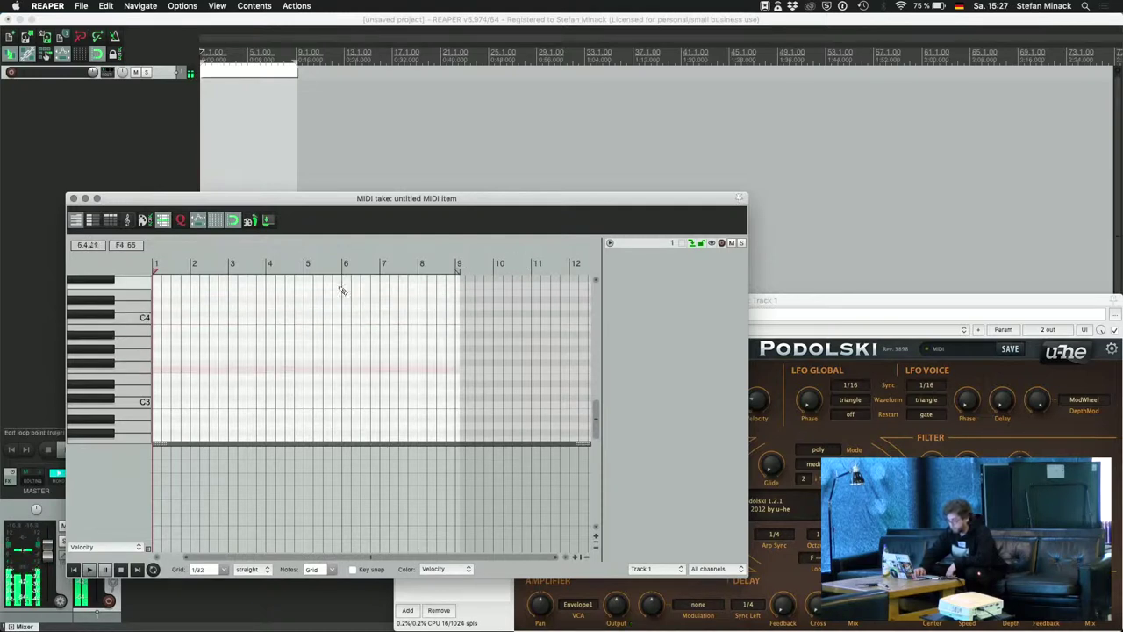
{"action": "left_click_drag", "start_coordinate": [161, 325], "coordinate": [463, 323]}
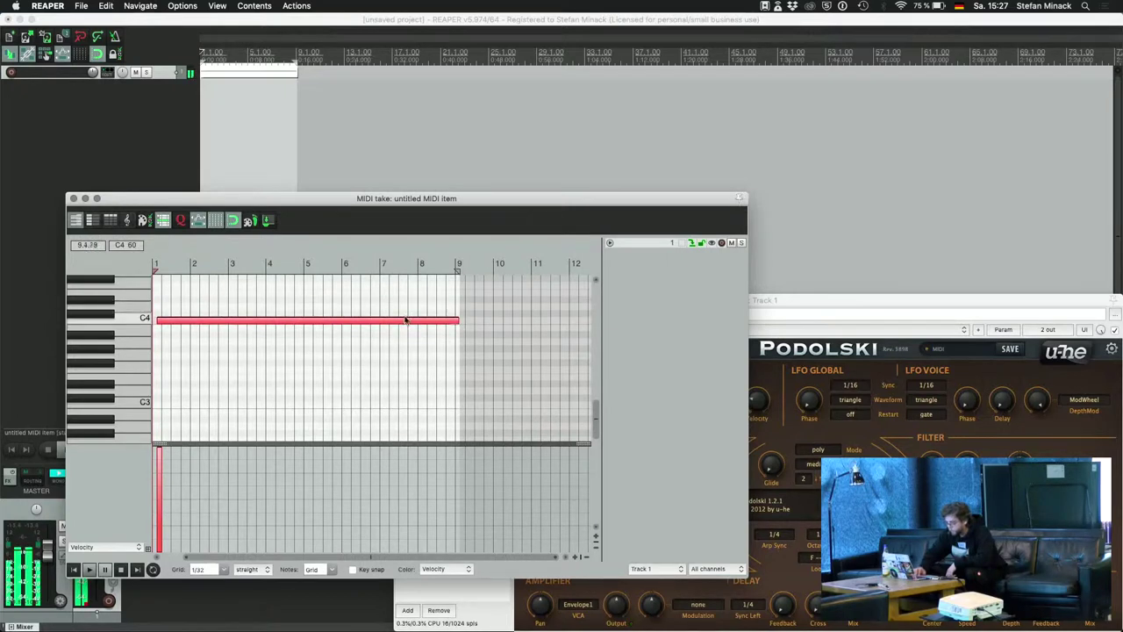
- Close the MIDI editor, play the note back briefly, and move the Podolski window so all its controls are in view
{"action": "left_click", "coordinate": [74, 199]}
{"action": "key", "text": "space"}
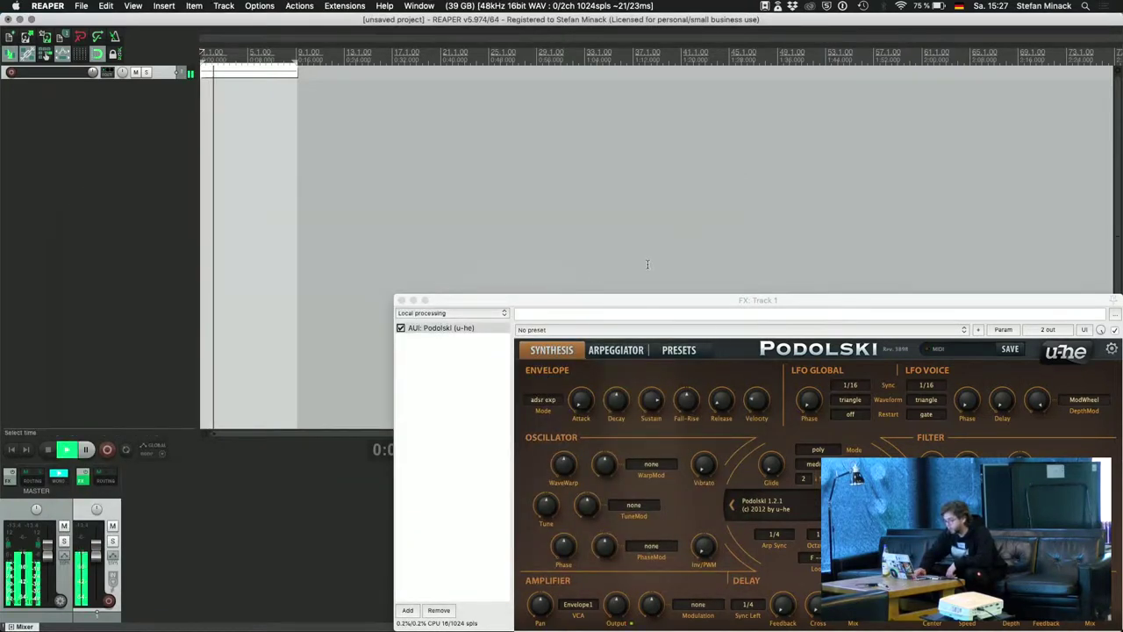
{"action": "key", "text": "space"}
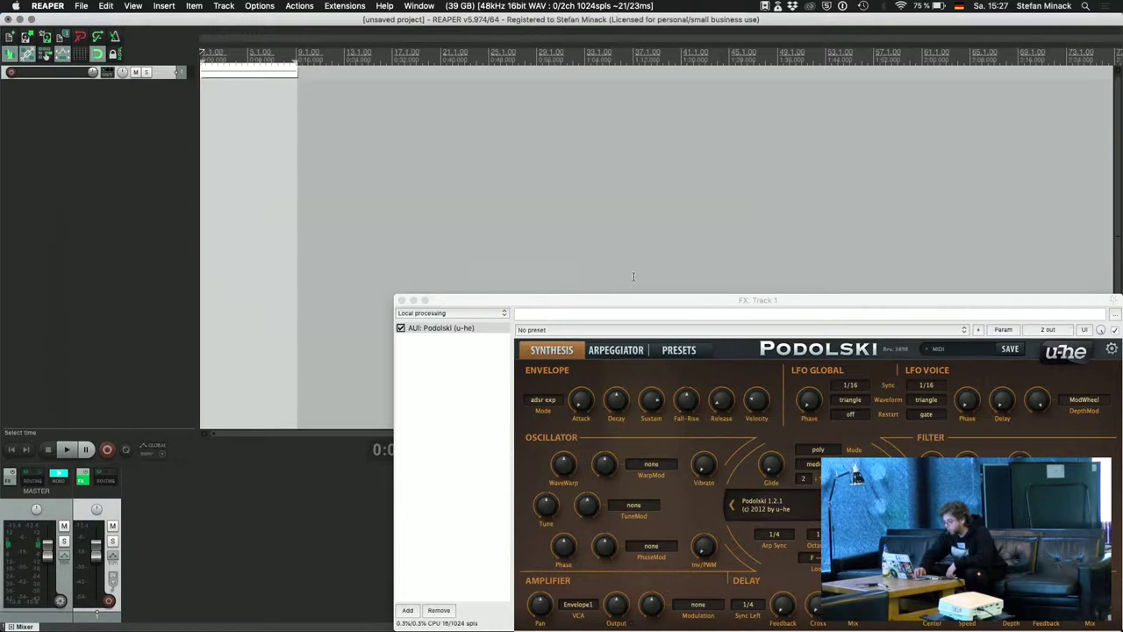
{"action": "left_click_drag", "start_coordinate": [633, 300], "coordinate": [390, 130]}
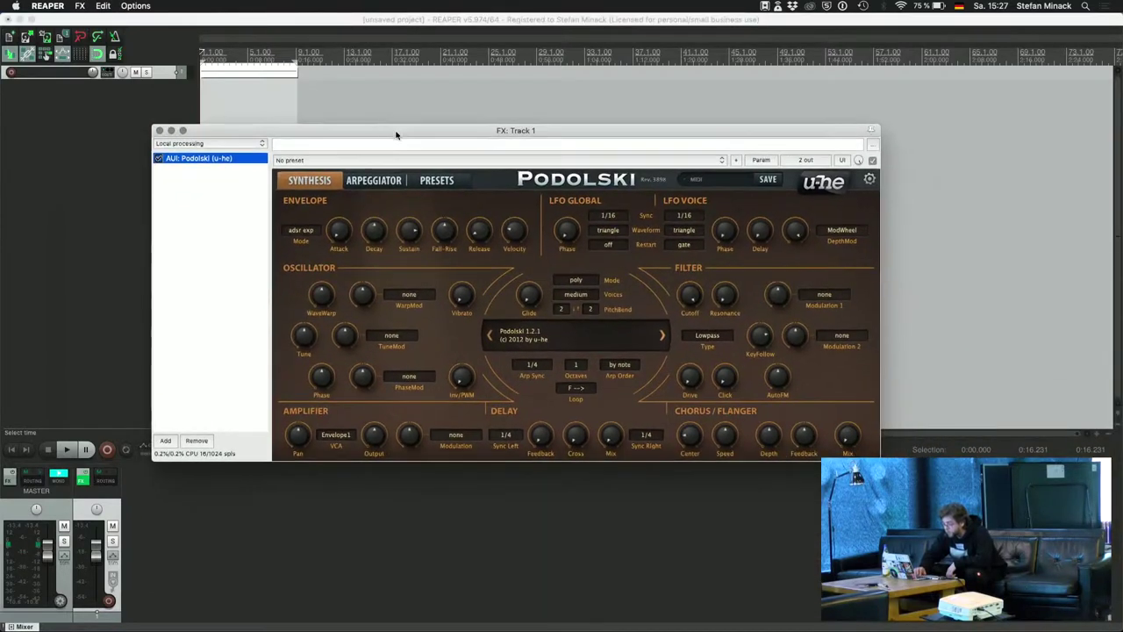
- Audition the Podolski presets UH Long Bass, UH Moving Pad and UH Tine1 against the MIDI note, raising the system volume
{"action": "left_click", "coordinate": [430, 181]}
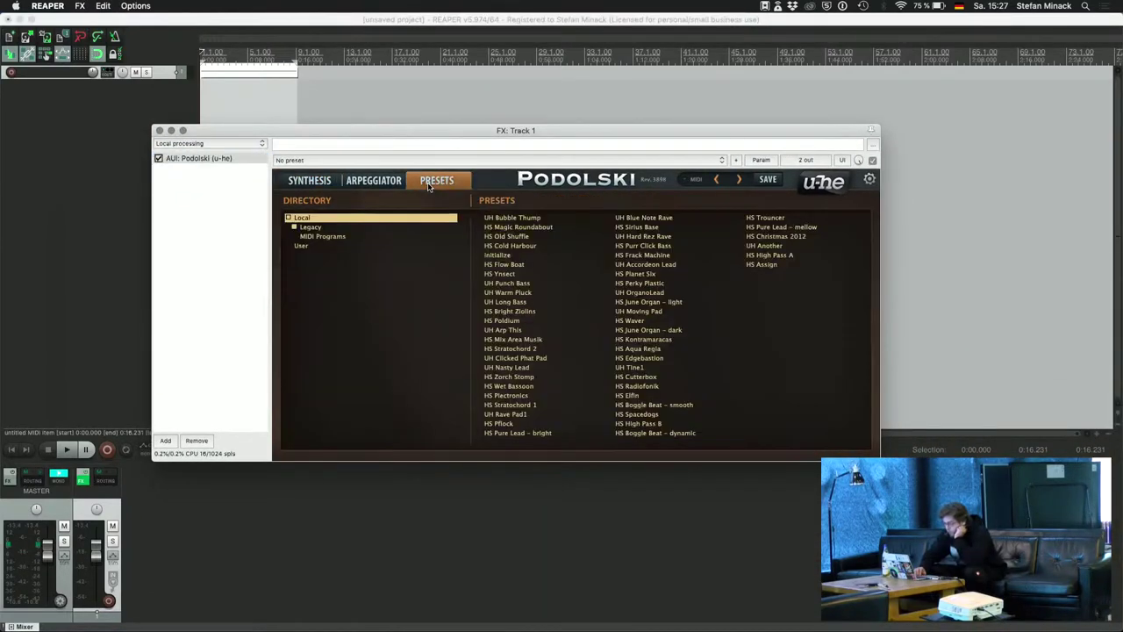
{"action": "left_click", "coordinate": [530, 305]}
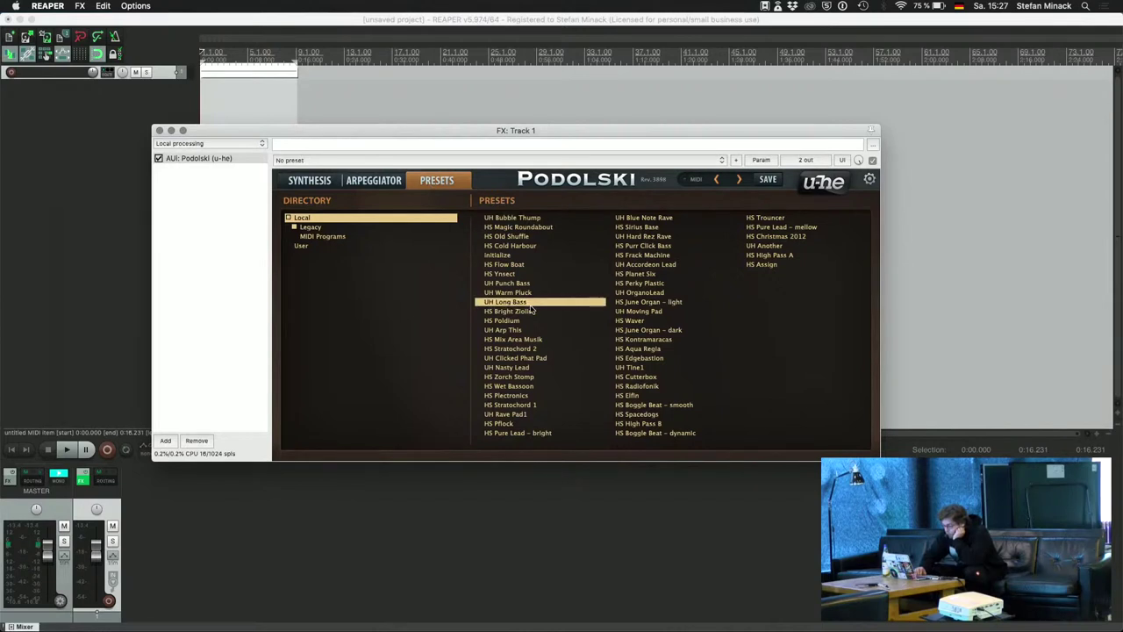
{"action": "key", "text": "space"}
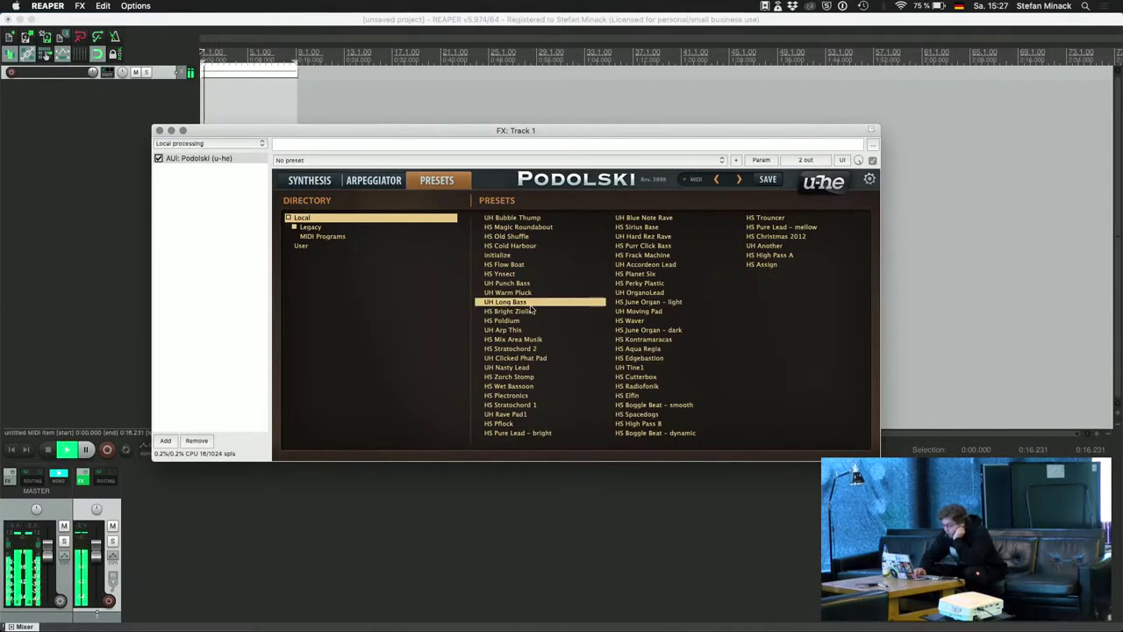
{"action": "left_click", "coordinate": [643, 312]}
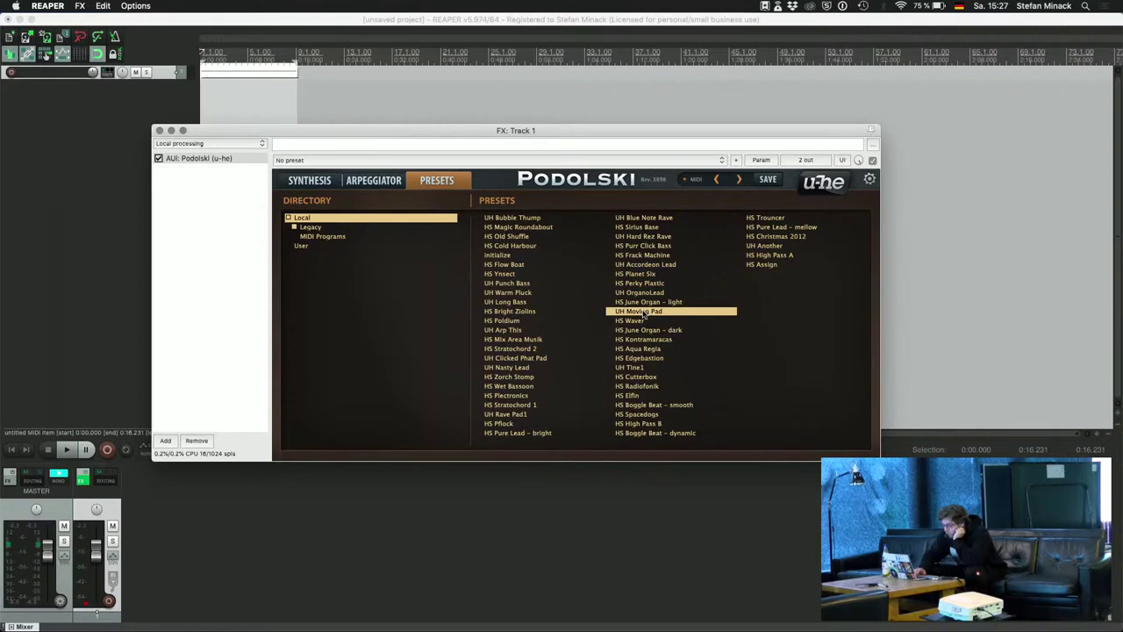
{"action": "left_click", "coordinate": [643, 367]}
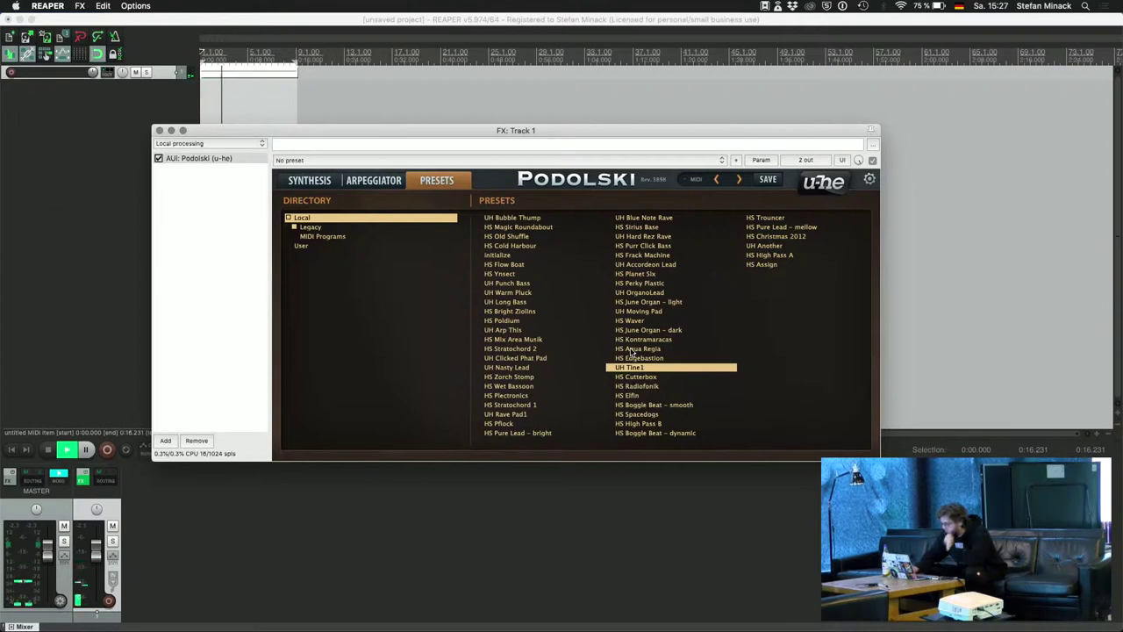
{"action": "key", "text": "XF86AudioRaiseVolume"}
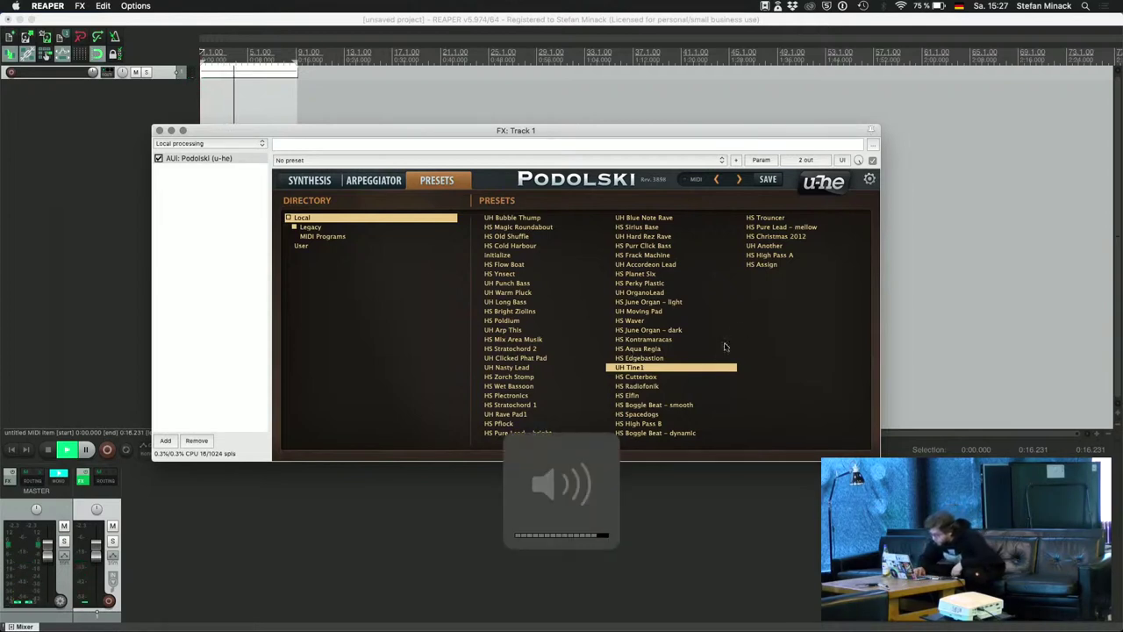
- Load the preset HS Christmas 2012, play the note with it and show its synthesis settings before stopping playback
{"action": "left_click", "coordinate": [772, 237]}
{"action": "key", "text": "space"}
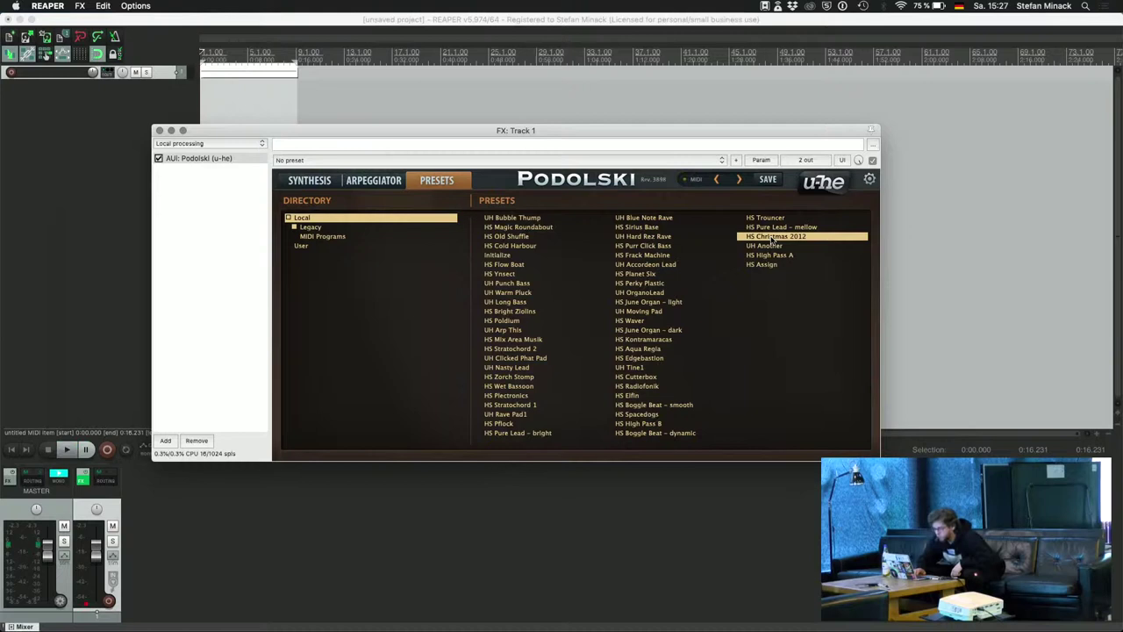
{"action": "key", "text": "space"}
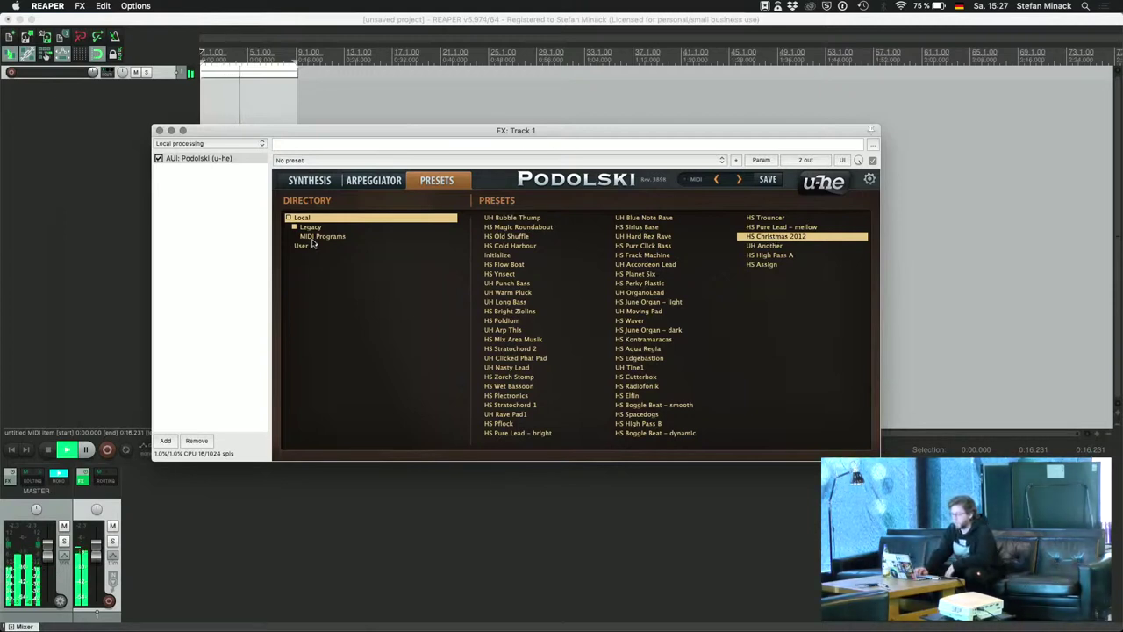
{"action": "left_click", "coordinate": [304, 181]}
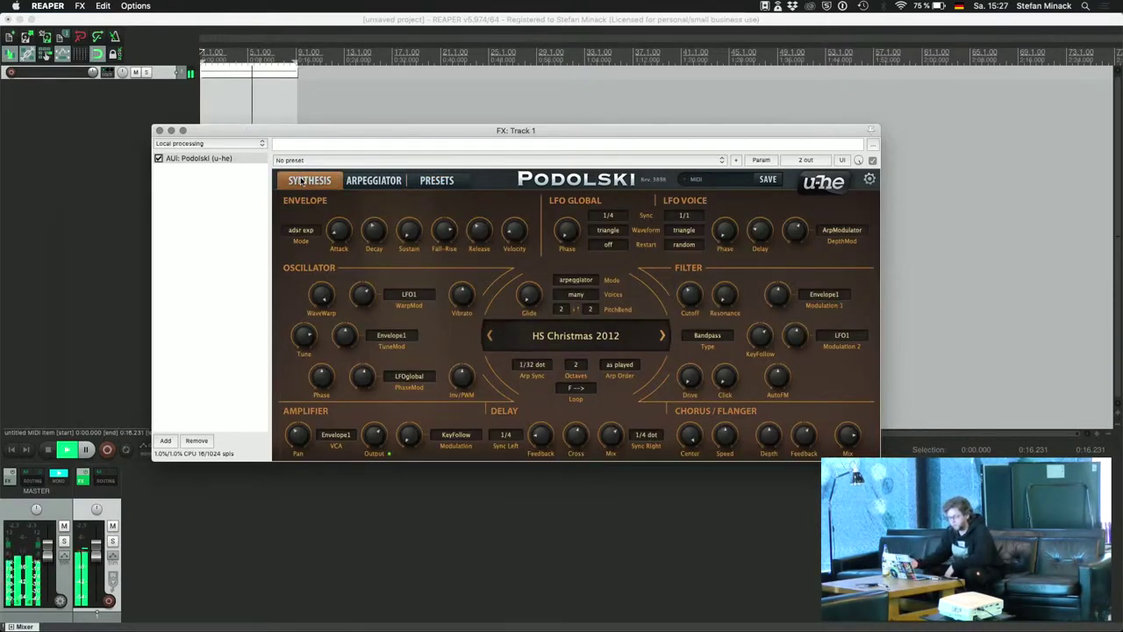
{"action": "key", "text": "space"}
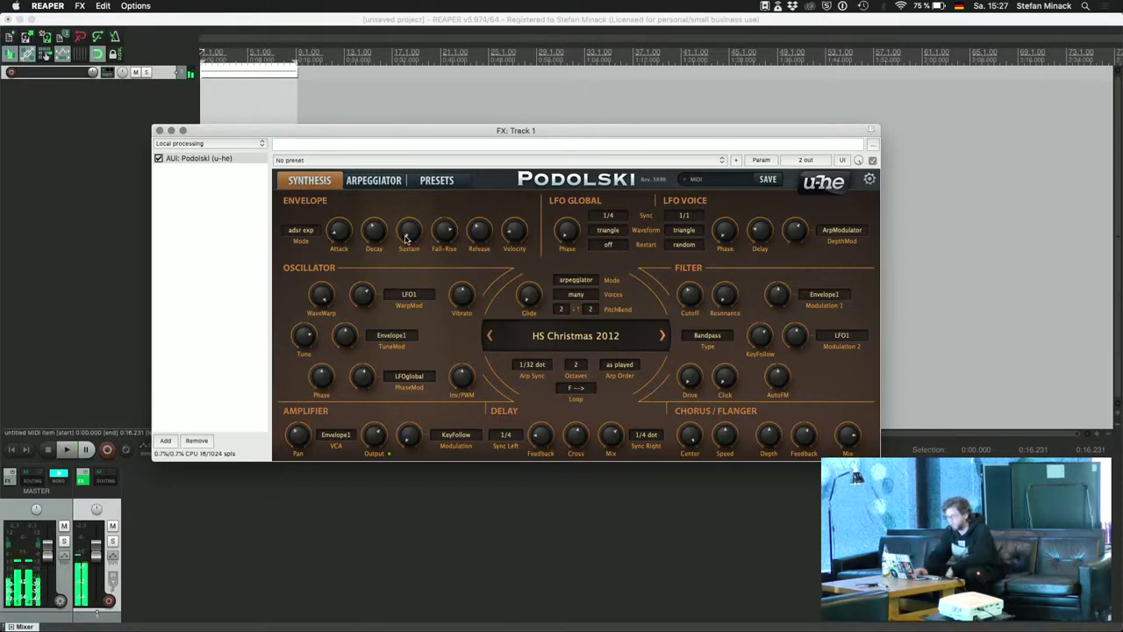
- Advance to the next preset, UH Another, from the synthesis view and play the note back briefly
{"action": "left_click", "coordinate": [663, 337]}
{"action": "key", "text": "space"}
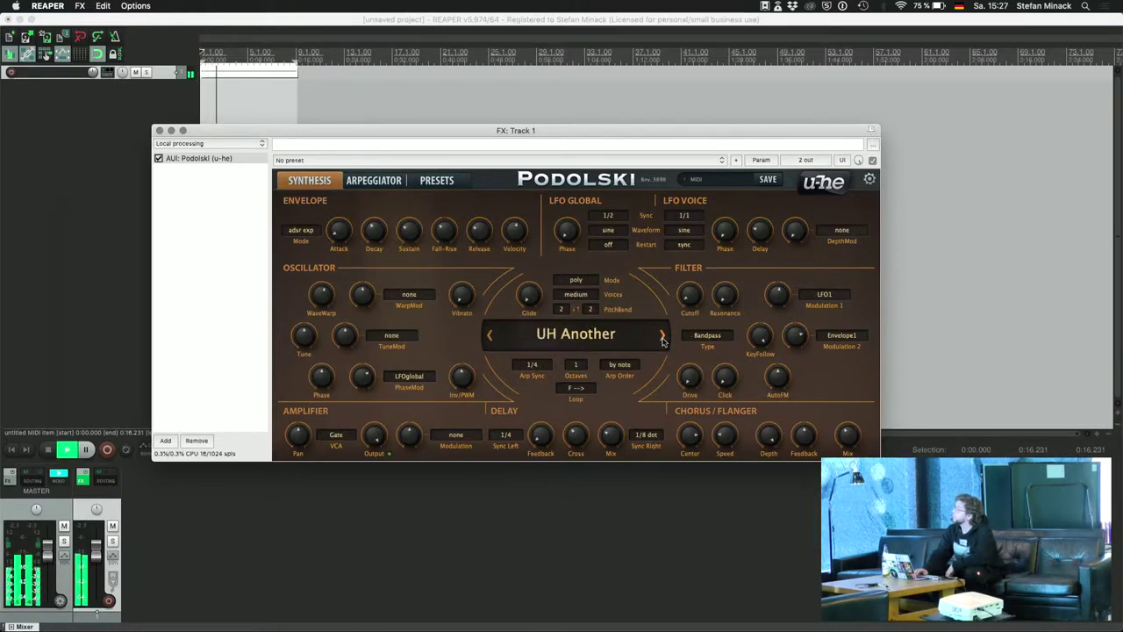
{"action": "key", "text": "space"}
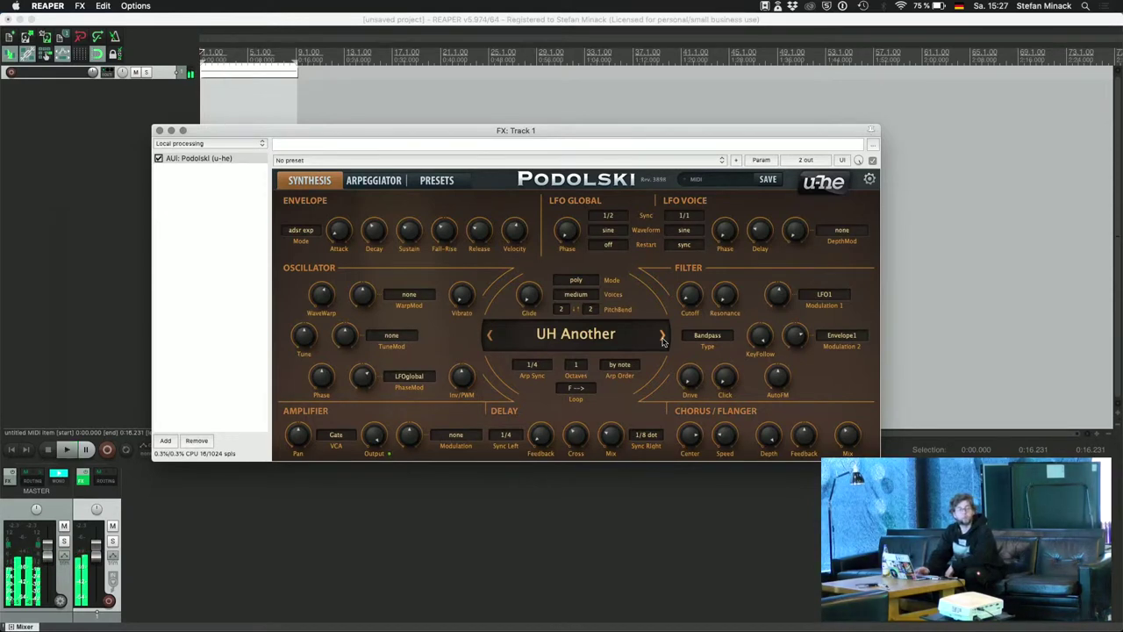